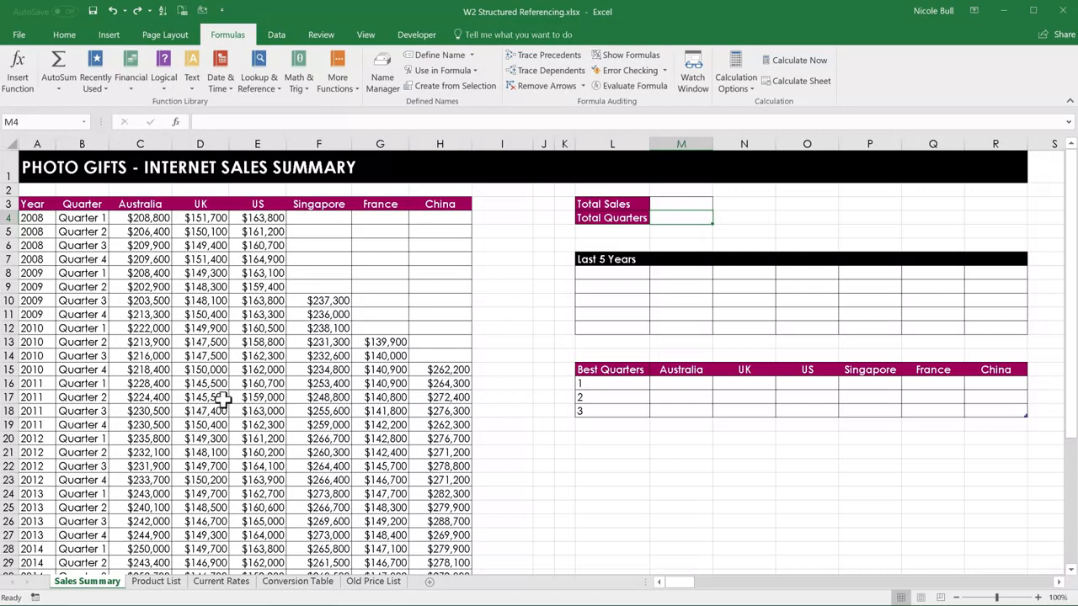
Step: Count the quarters in the Total Quarters cell M4 with the formula =ROWS(Sales)
{"action": "left_click", "coordinate": [301, 245]}
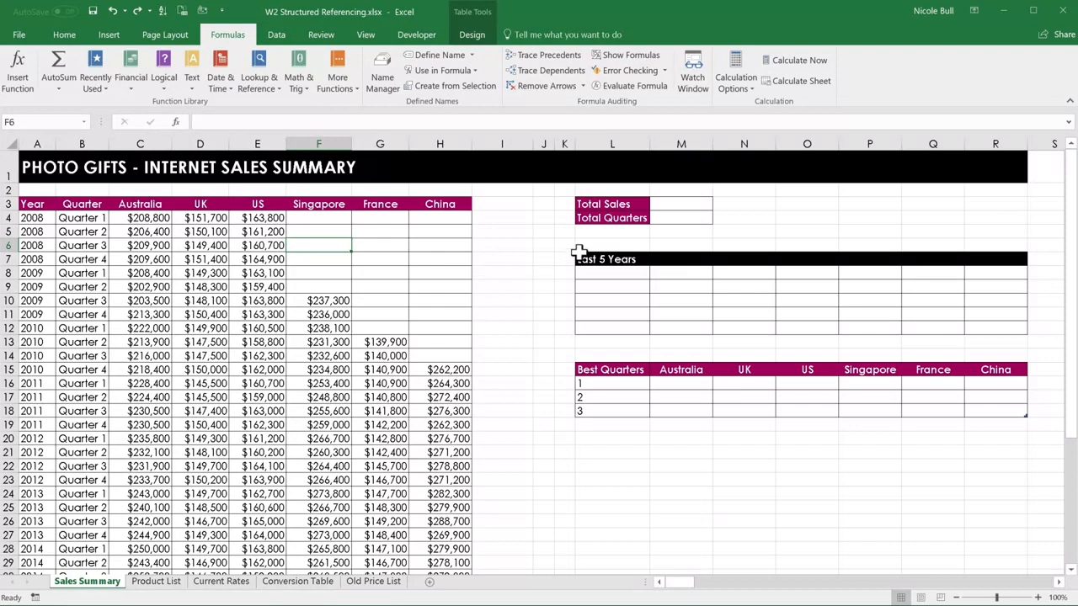
{"action": "left_click", "coordinate": [667, 217]}
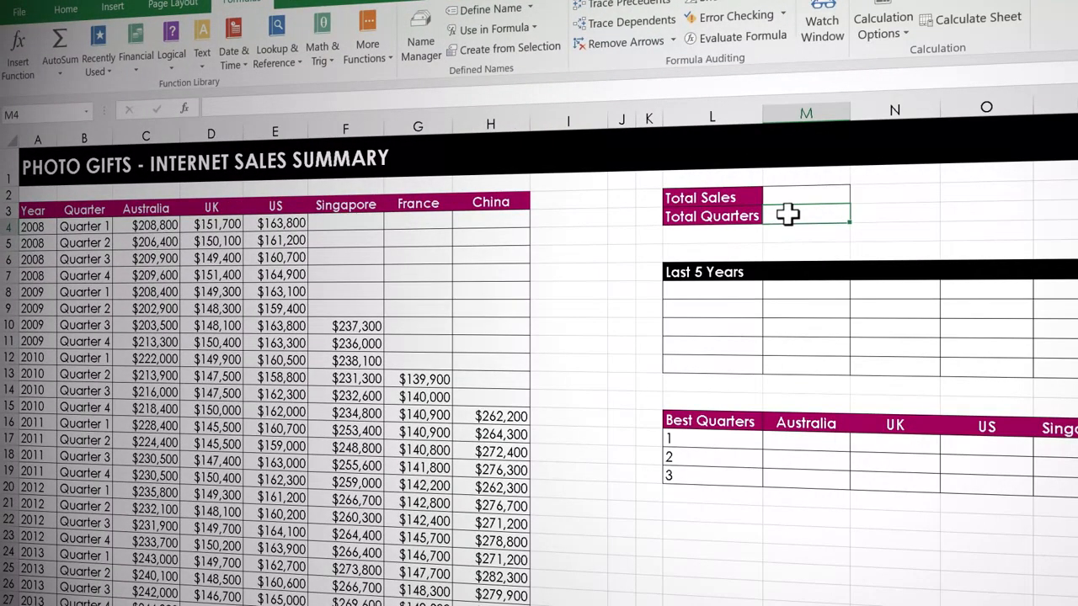
{"action": "type", "text": "=ro"}
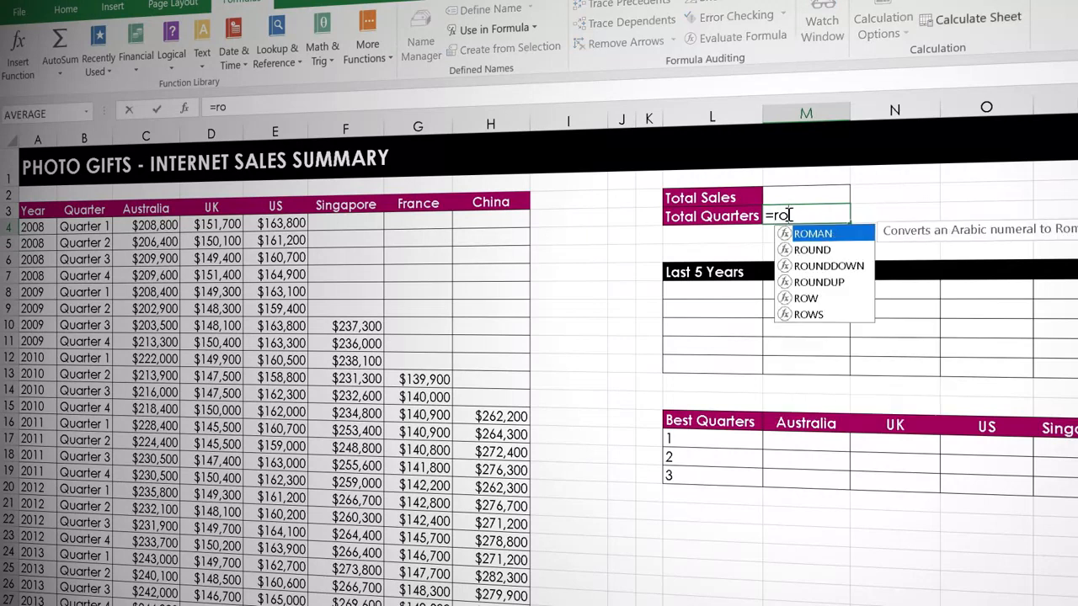
{"action": "double_click", "coordinate": [817, 315]}
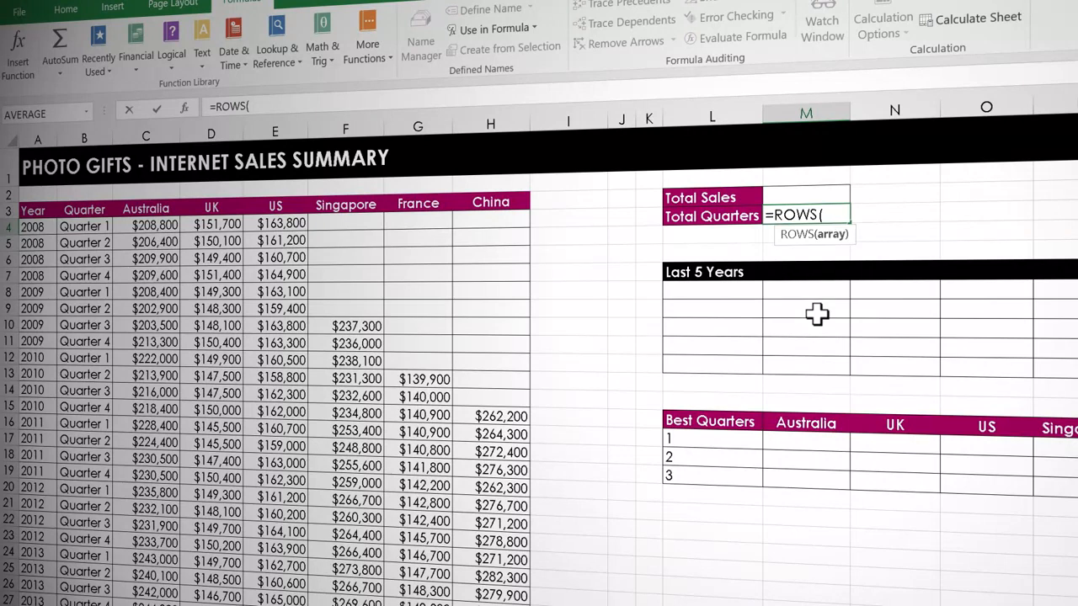
{"action": "type", "text": "s"}
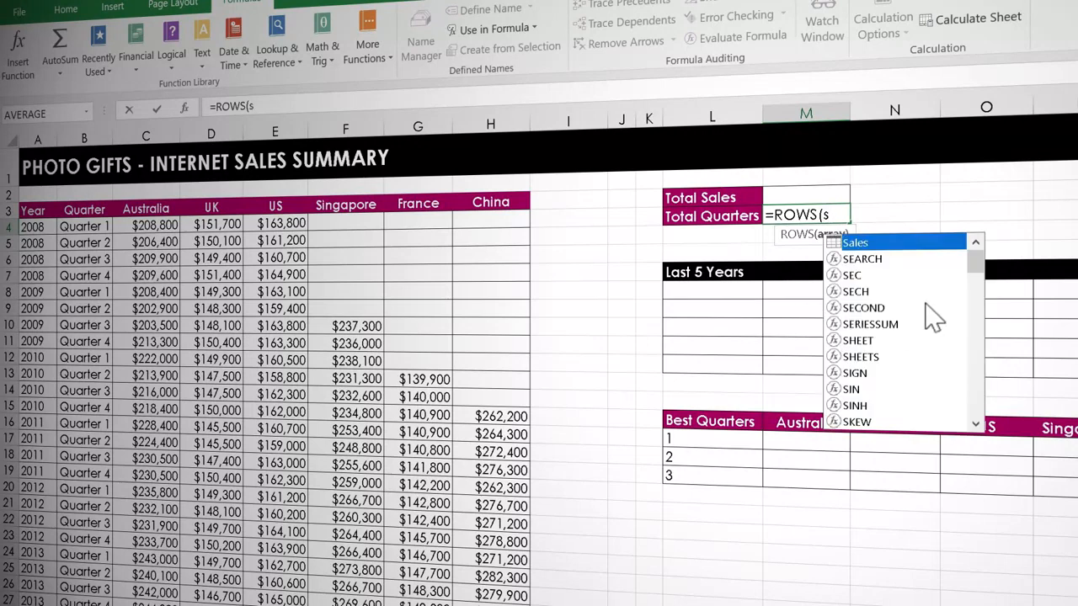
{"action": "double_click", "coordinate": [881, 244]}
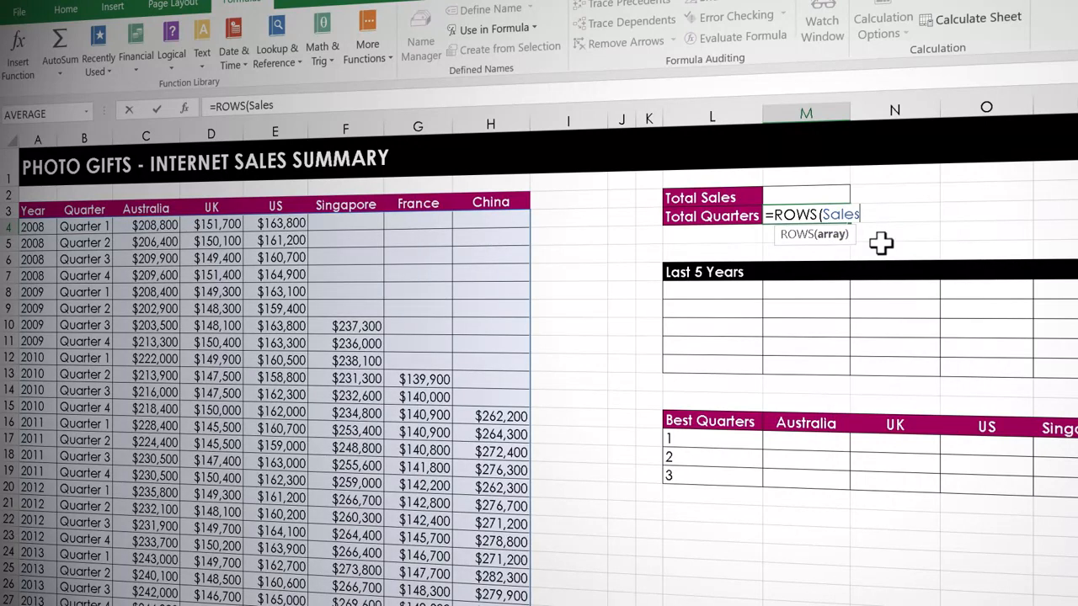
{"action": "key", "text": "Return"}
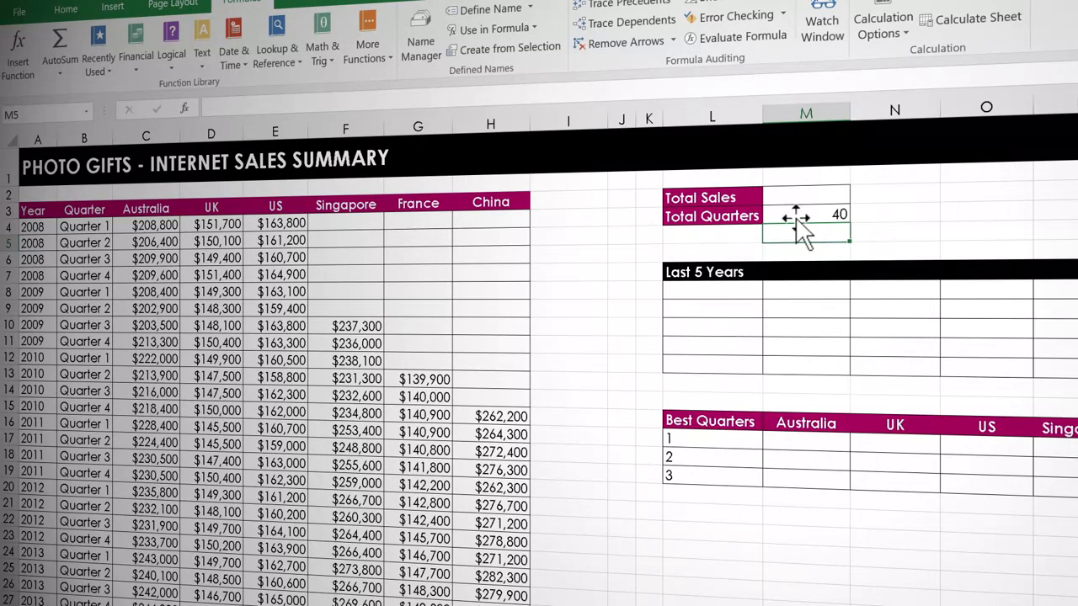
Step: Add a calculated column beside China by entering =SUM(Sales[@[Australia]:[China]]) in cell I4
{"action": "left_click", "coordinate": [565, 223]}
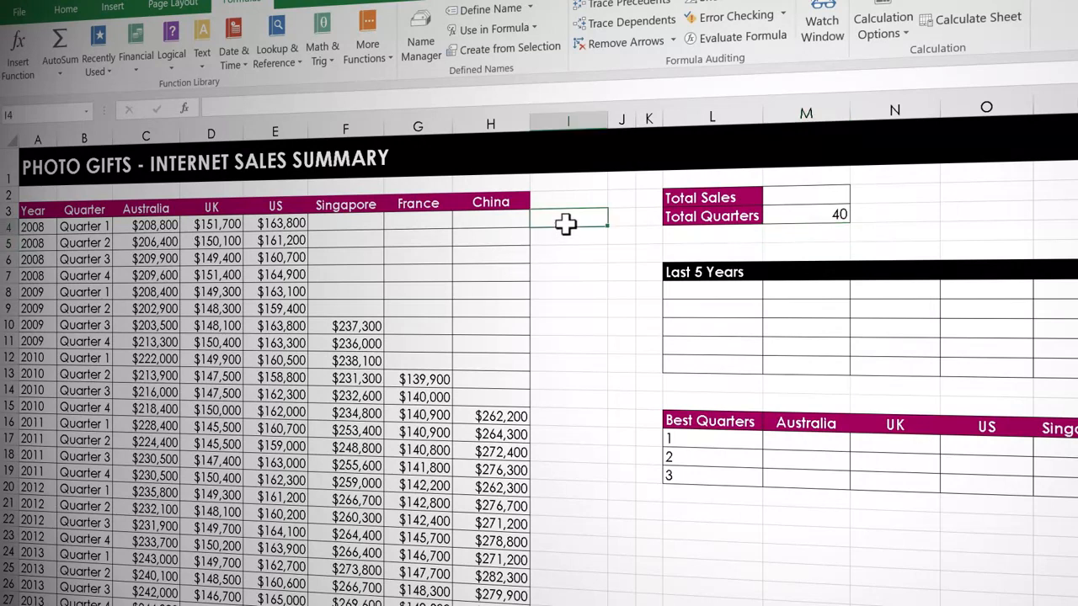
{"action": "type", "text": "=sum("}
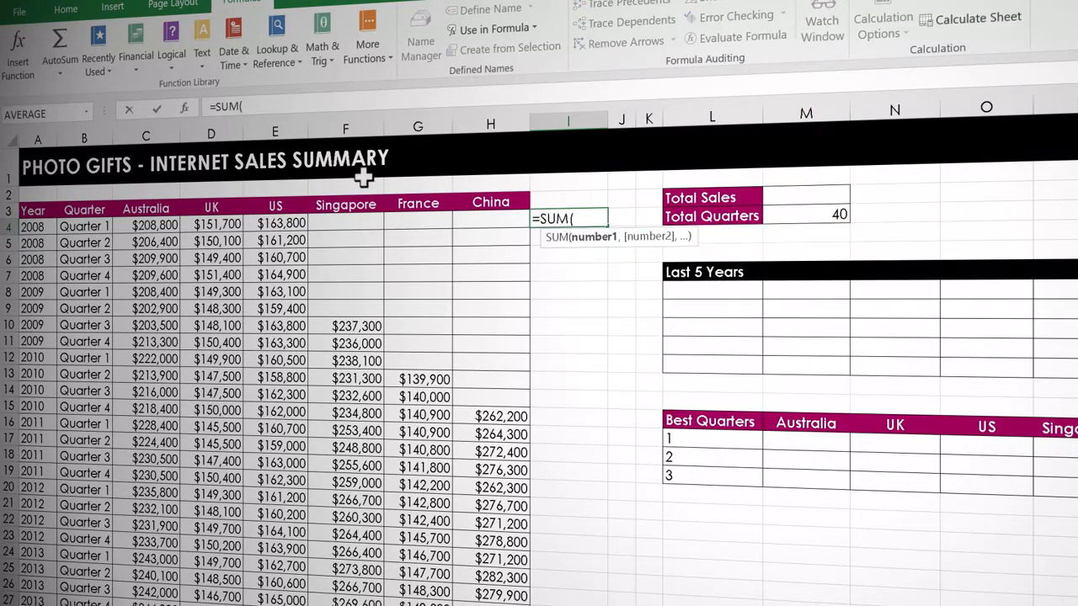
{"action": "left_click_drag", "start_coordinate": [148, 225], "coordinate": [490, 221]}
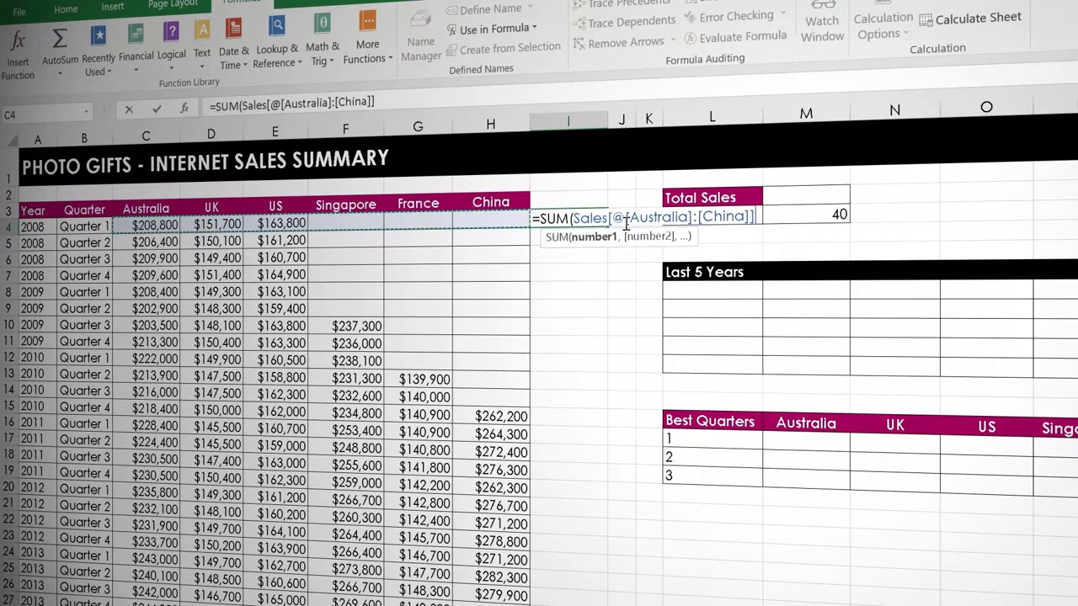
{"action": "key", "text": "Return"}
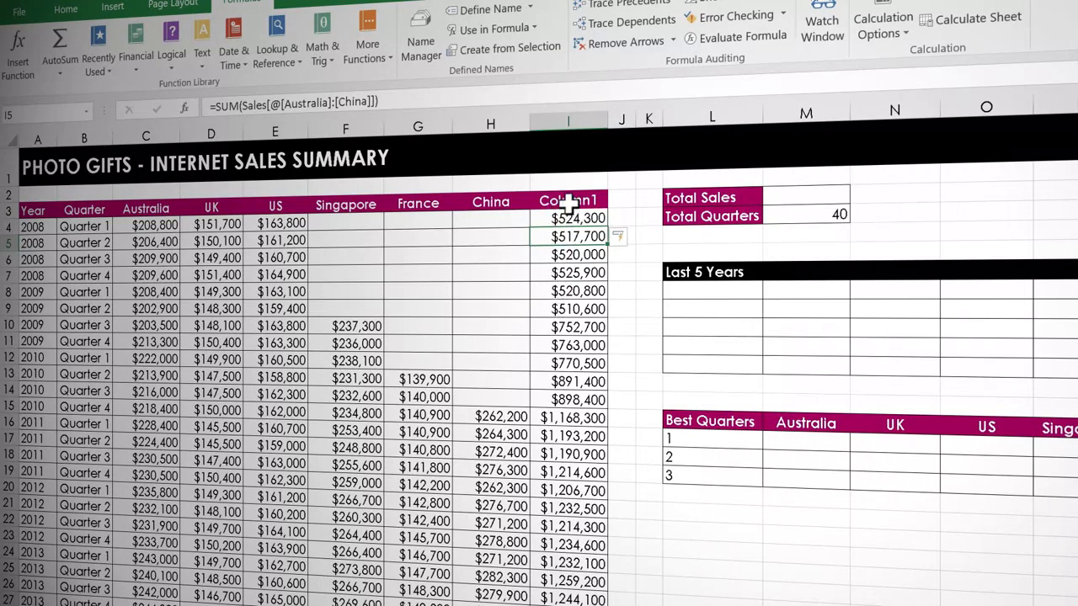
Step: Rename the new column's header to Total and review the formula in its first row
{"action": "left_click", "coordinate": [569, 202]}
{"action": "type", "text": "Total"}
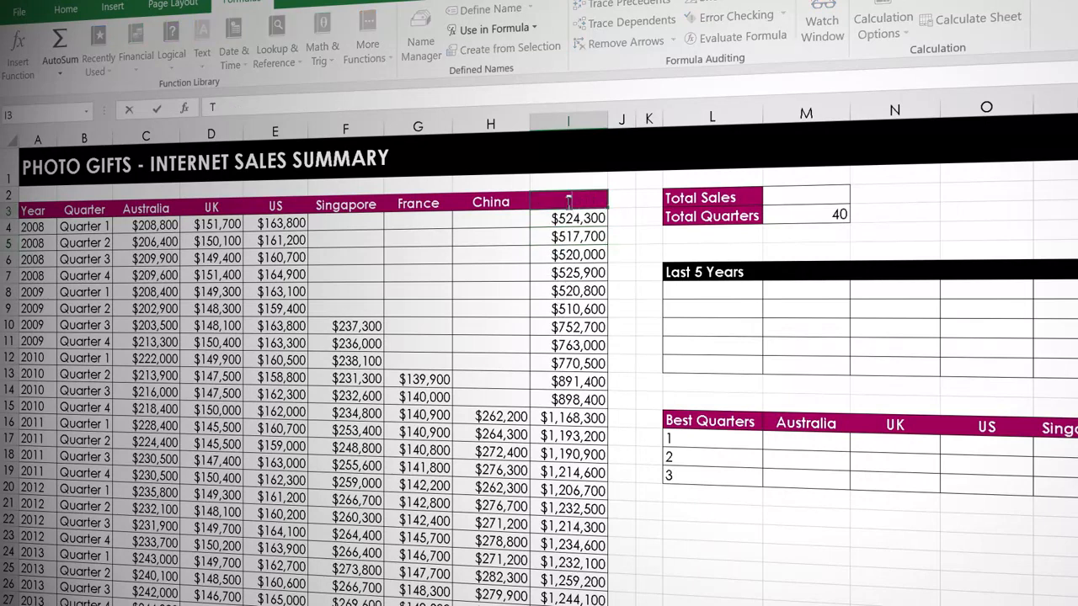
{"action": "left_click", "coordinate": [559, 240]}
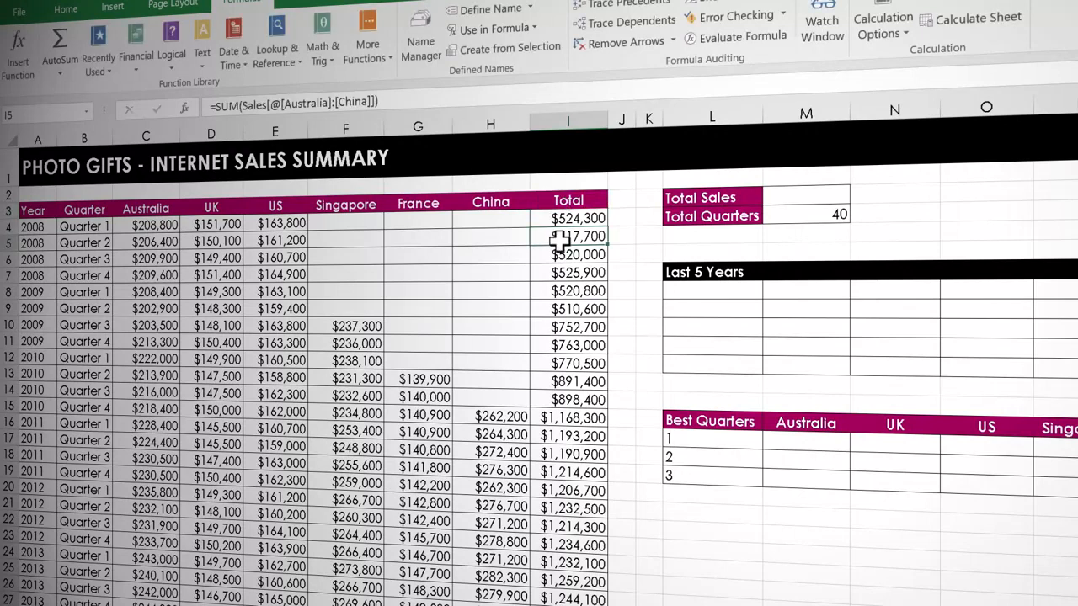
{"action": "double_click", "coordinate": [589, 218]}
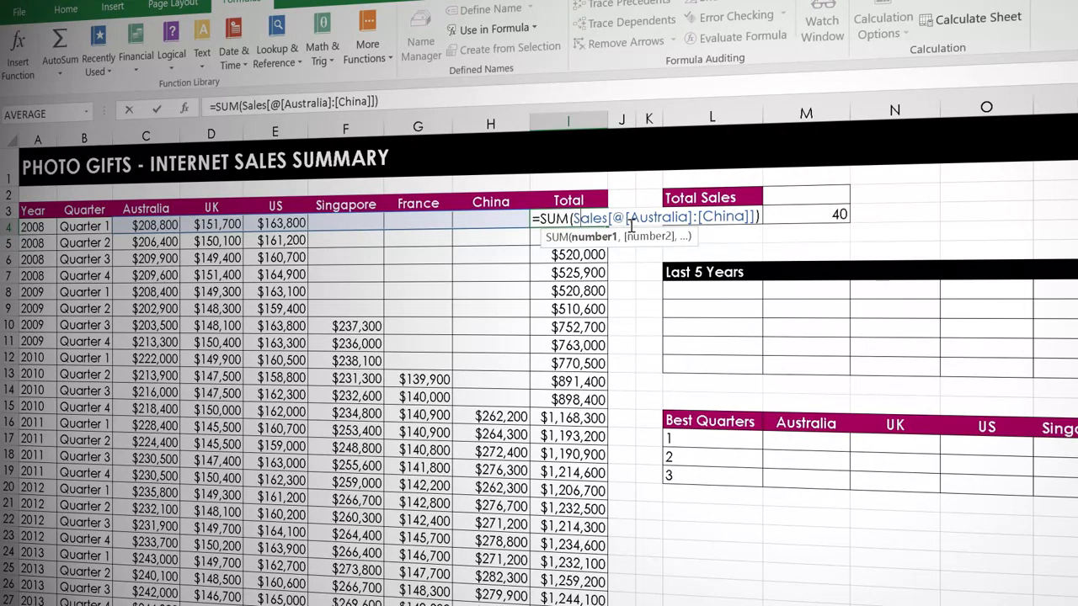
{"action": "key", "text": "Return"}
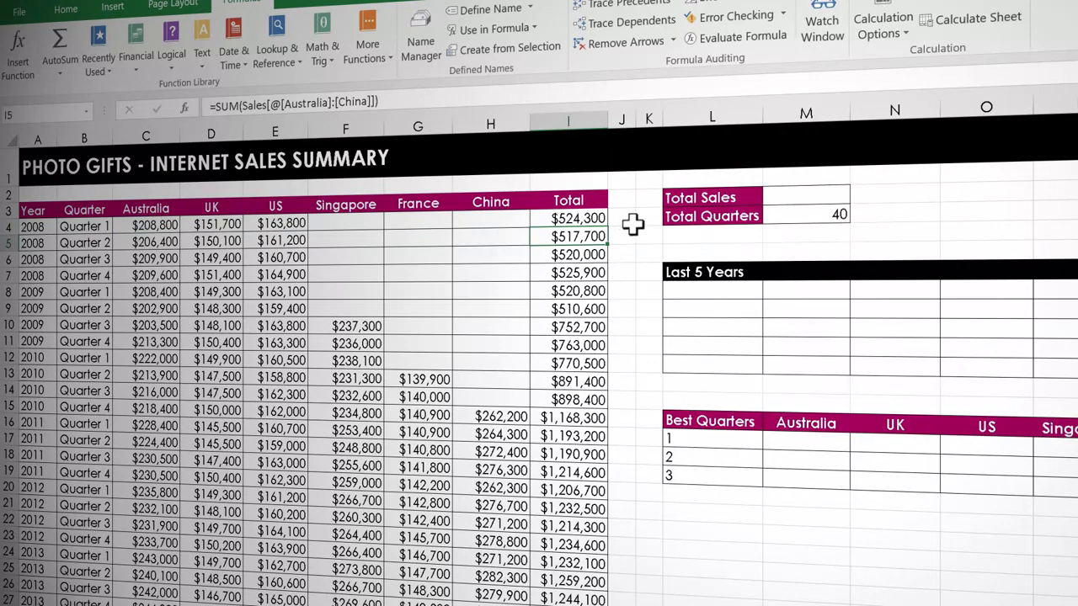
Step: Calculate the Total Sales cell M3 with the structured formula =SUM(Sales[[Australia]:[China]])
{"action": "left_click", "coordinate": [779, 203]}
{"action": "type", "text": "=SUM("}
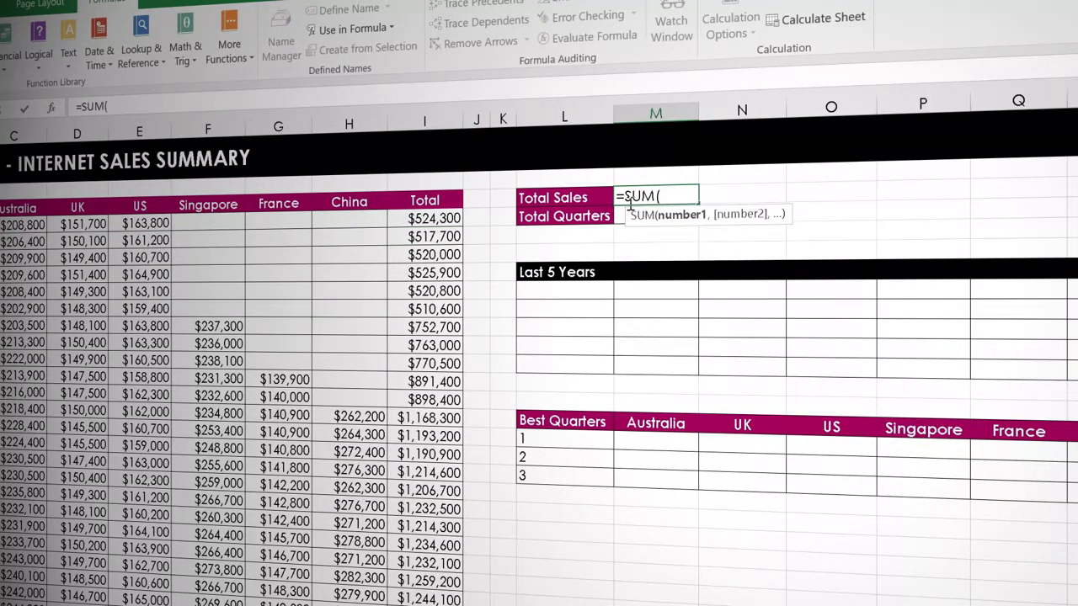
{"action": "type", "text": "s"}
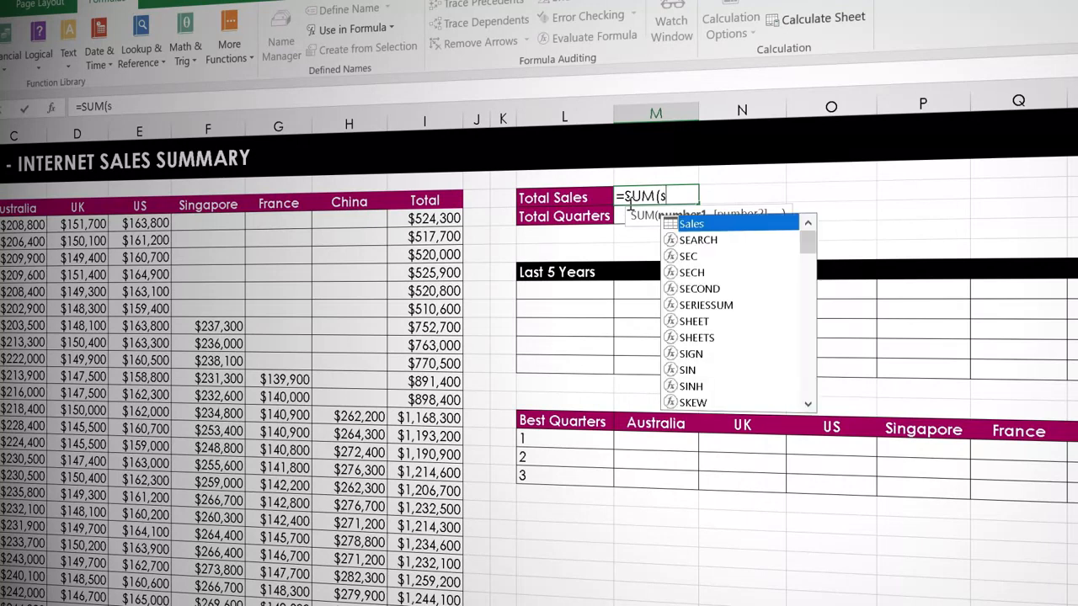
{"action": "key", "text": "Tab"}
{"action": "type", "text": "["}
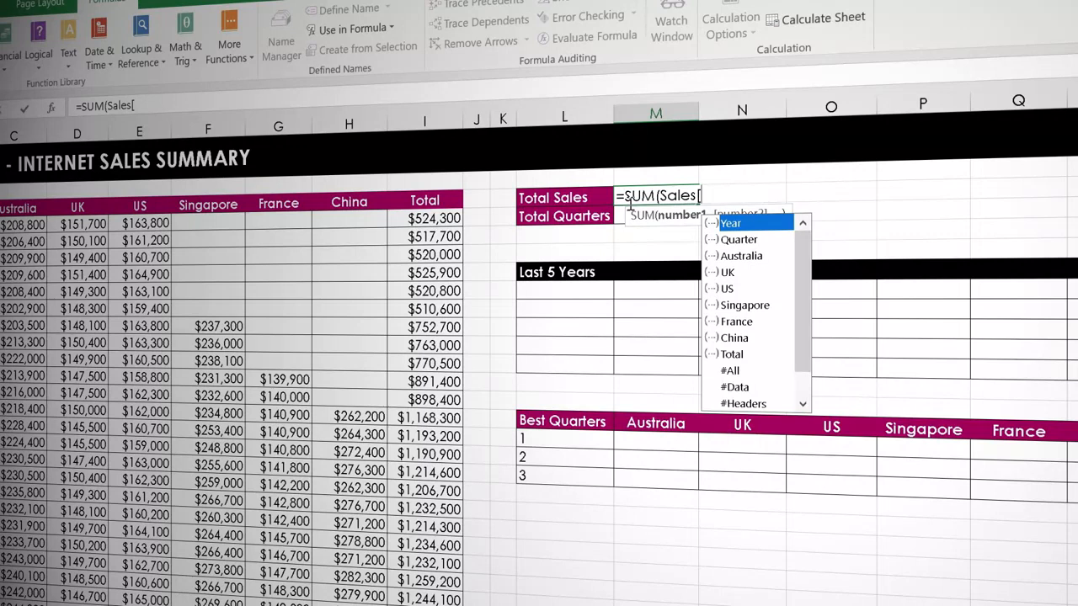
{"action": "type", "text": "["}
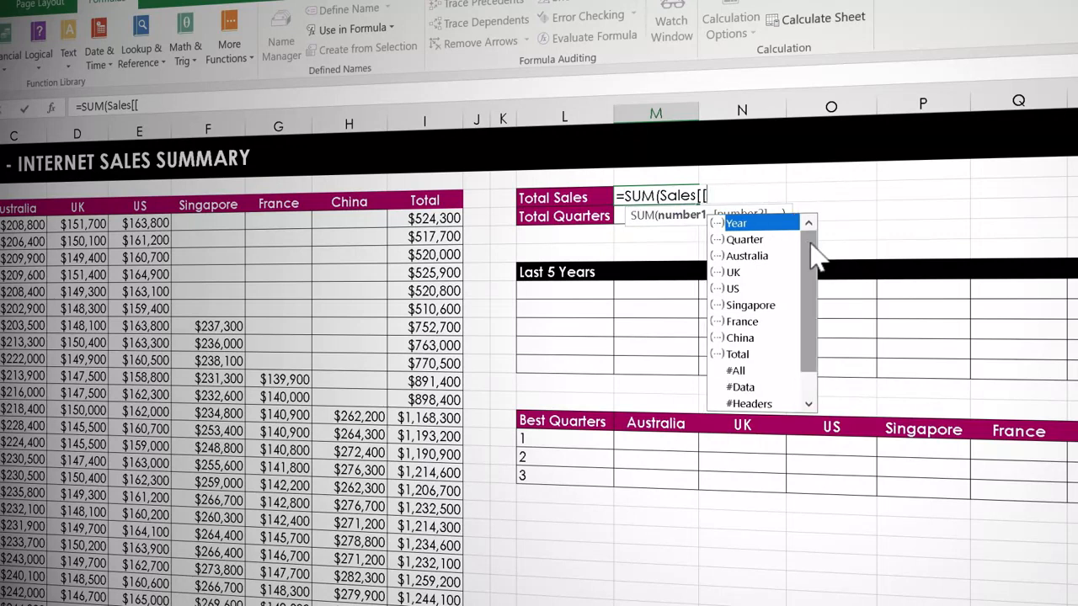
{"action": "double_click", "coordinate": [754, 256]}
{"action": "type", "text": "]"}
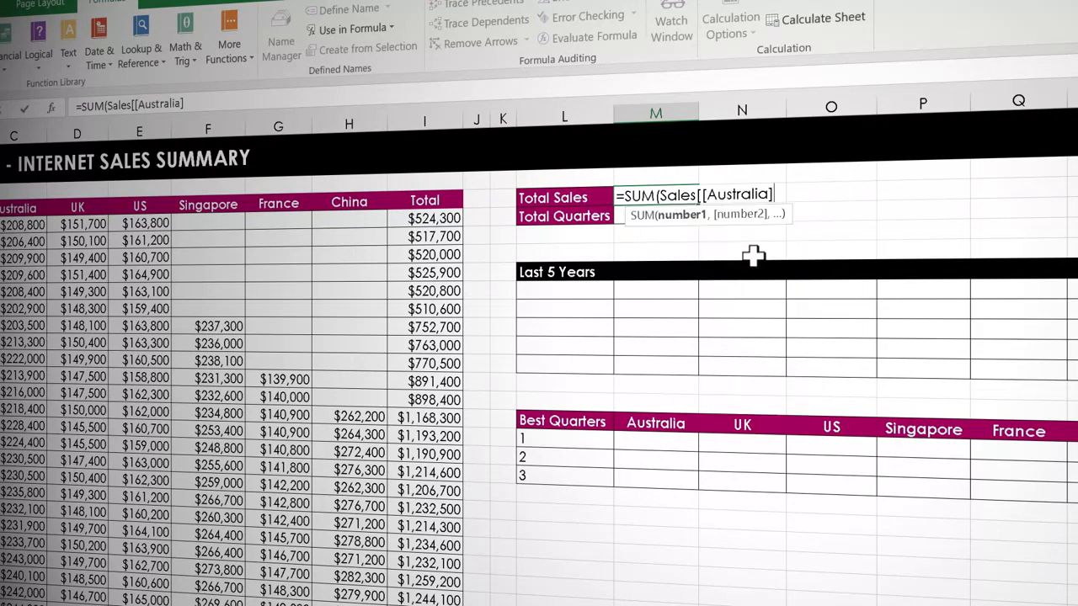
{"action": "type", "text": ":["}
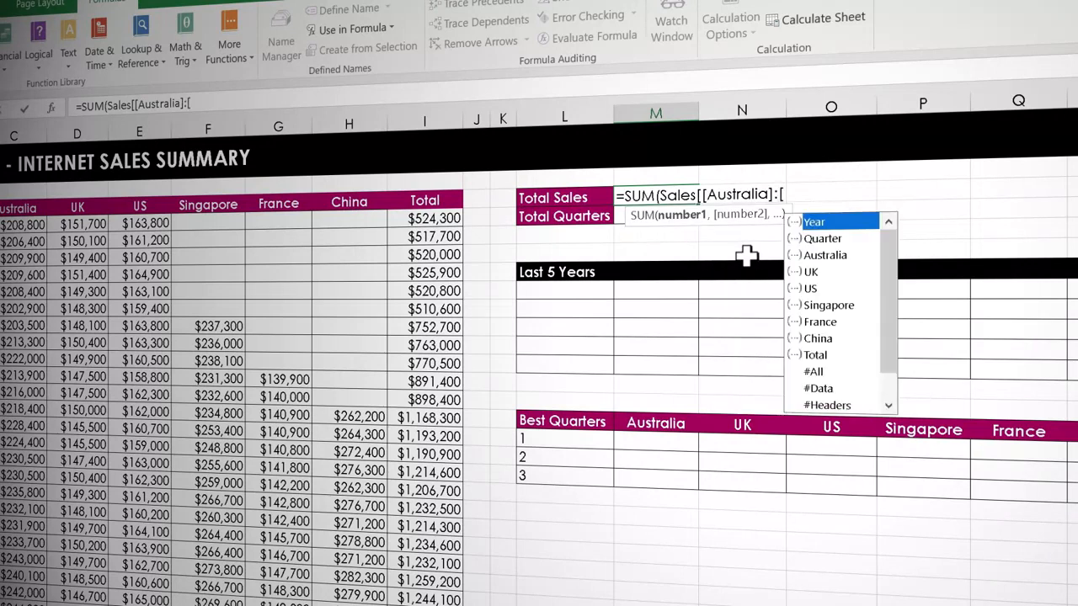
{"action": "double_click", "coordinate": [815, 339]}
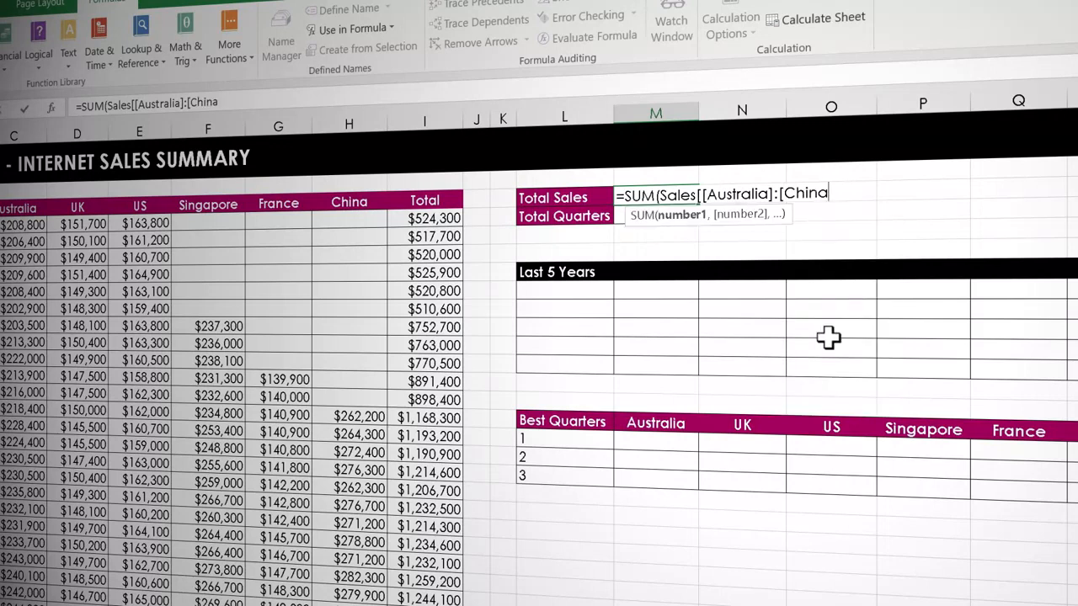
{"action": "type", "text": "]]"}
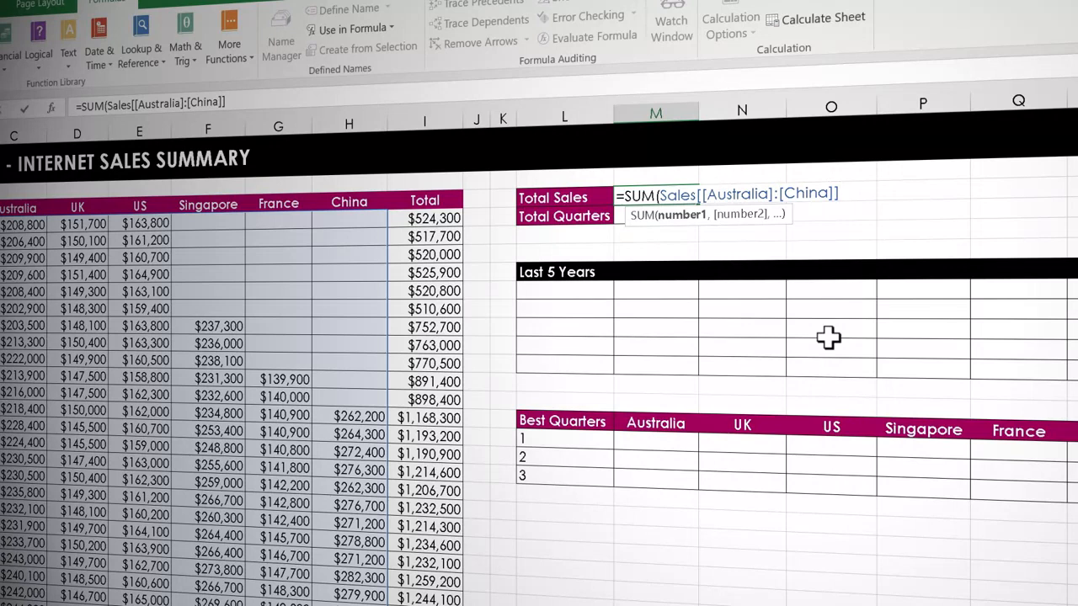
{"action": "key", "text": "Return"}
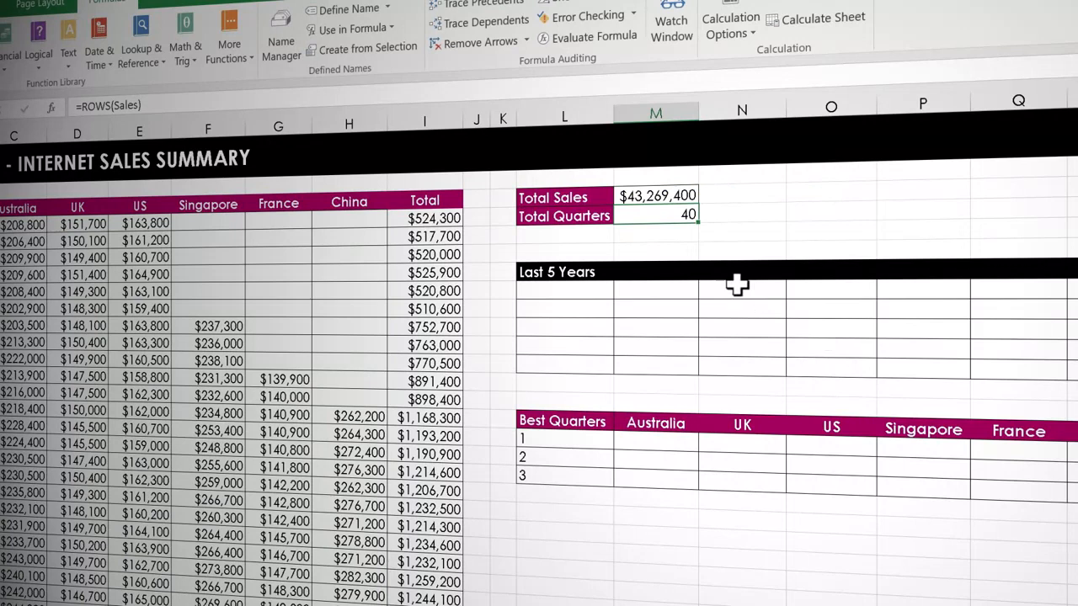
Step: Enter =Sales[[#Headers],[Australia]] in cell M7 of the Last 5 Years header row and fill it across to R7
{"action": "left_click", "coordinate": [674, 268]}
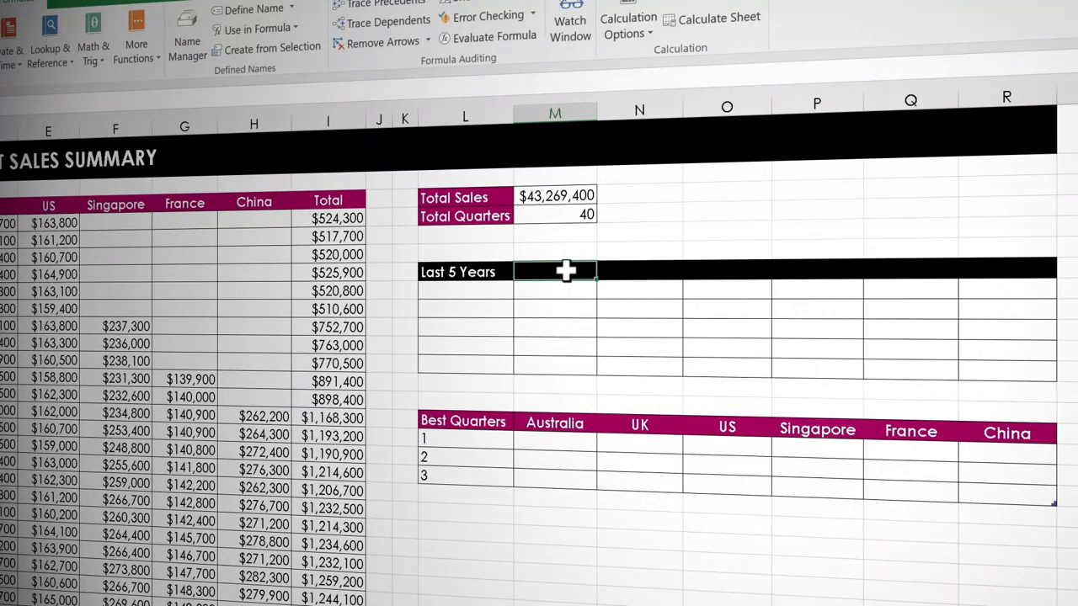
{"action": "type", "text": "=s"}
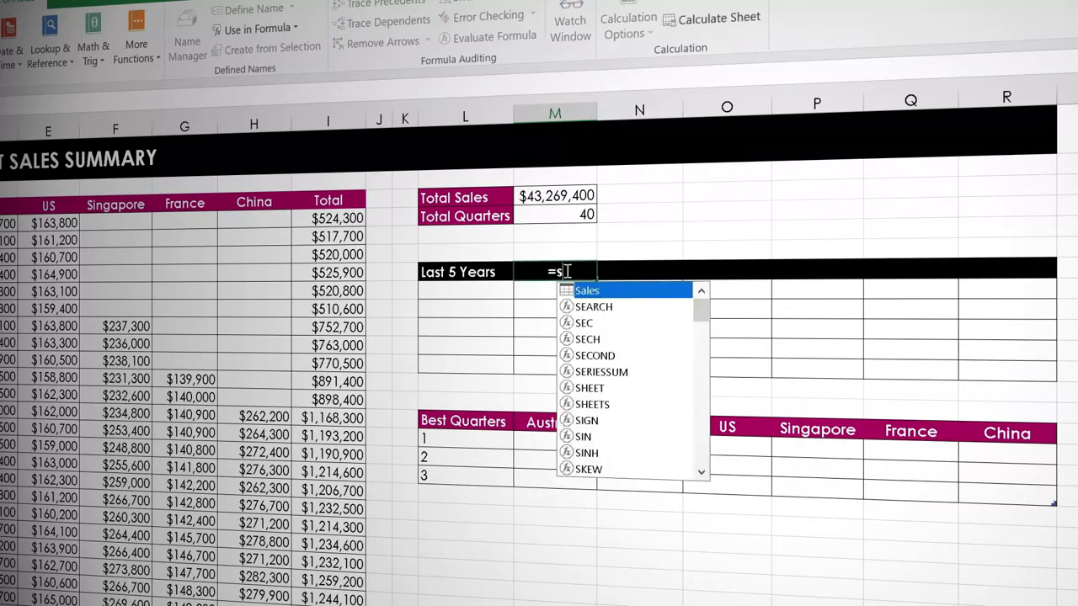
{"action": "double_click", "coordinate": [583, 292]}
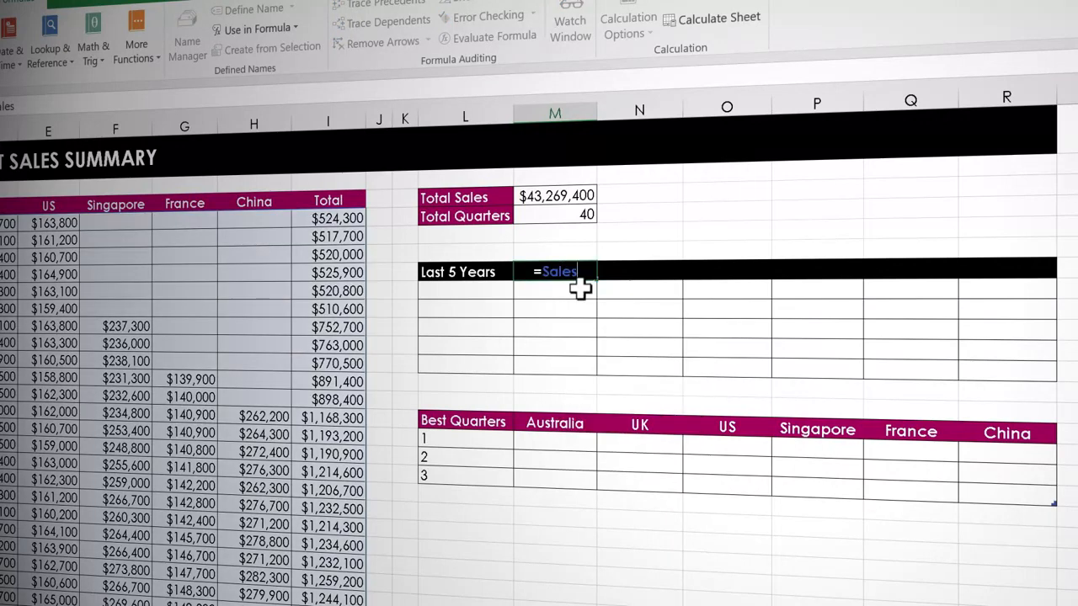
{"action": "type", "text": "["}
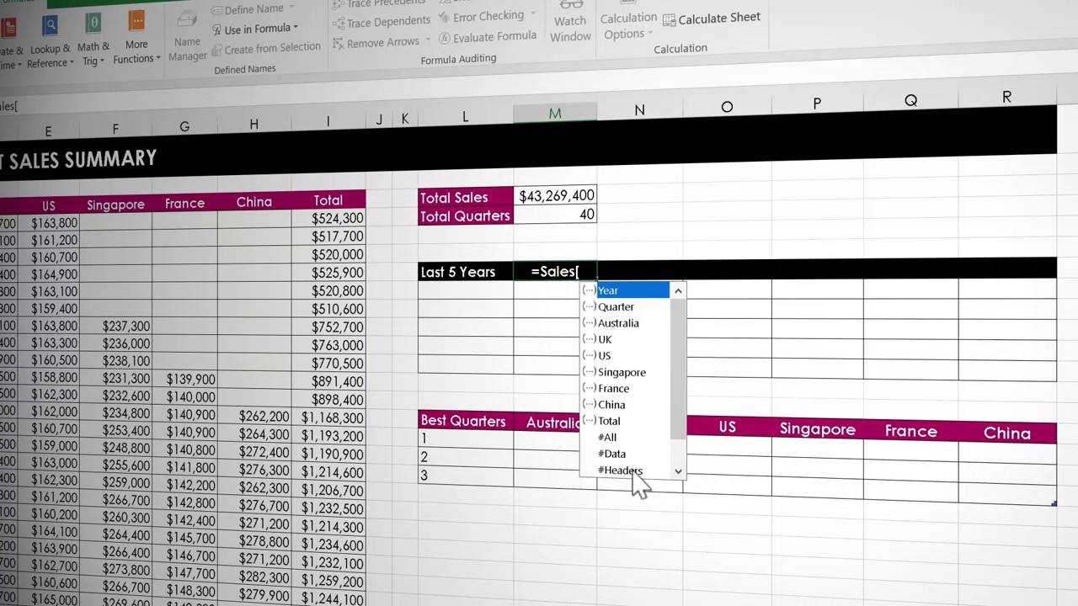
{"action": "type", "text": "["}
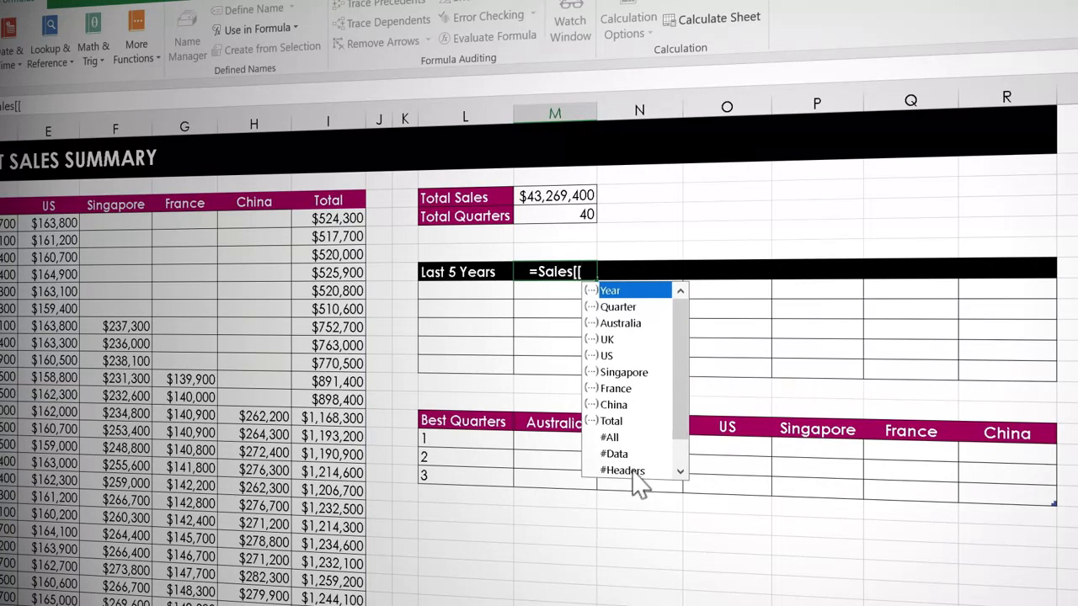
{"action": "double_click", "coordinate": [631, 470]}
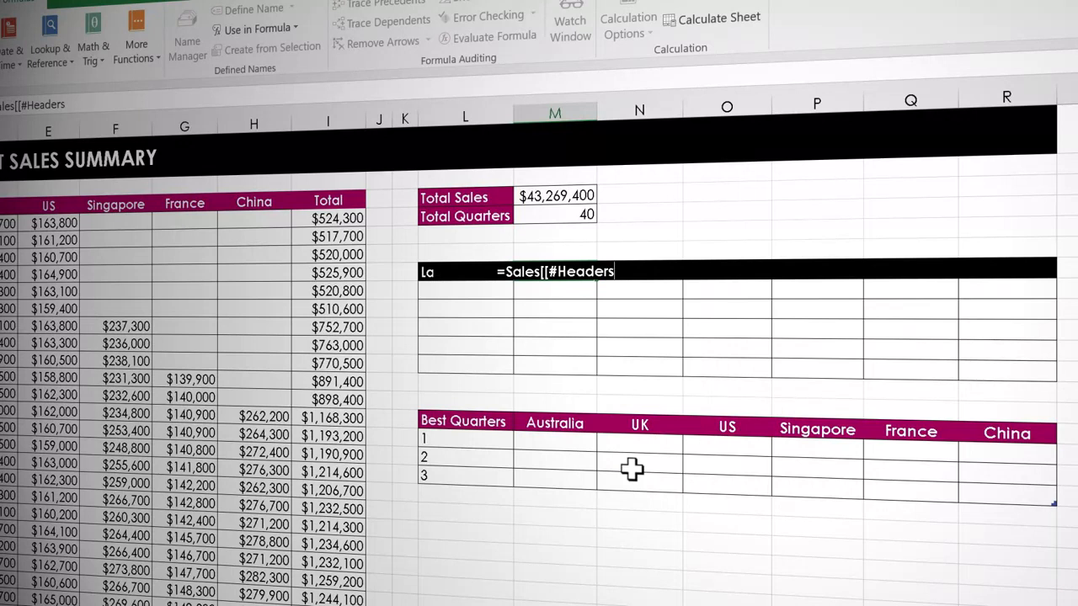
{"action": "type", "text": "]"}
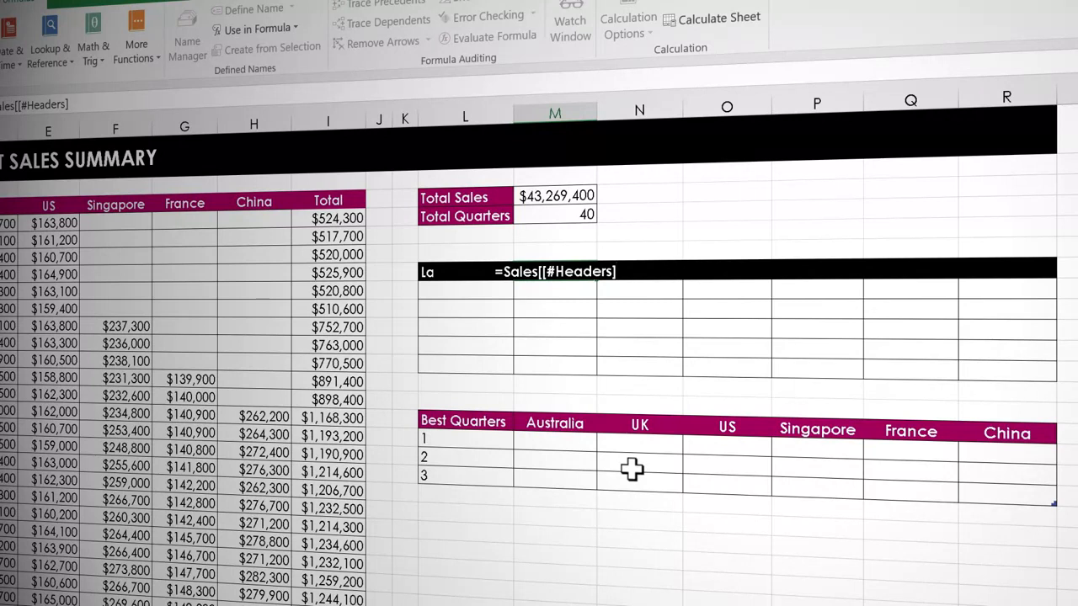
{"action": "type", "text": ","}
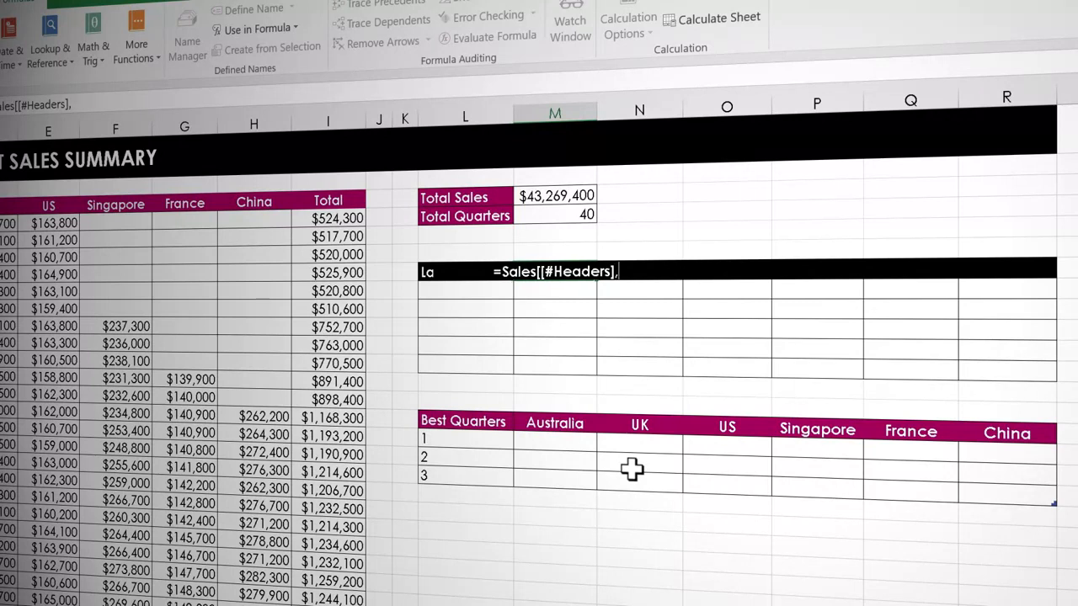
{"action": "type", "text": "["}
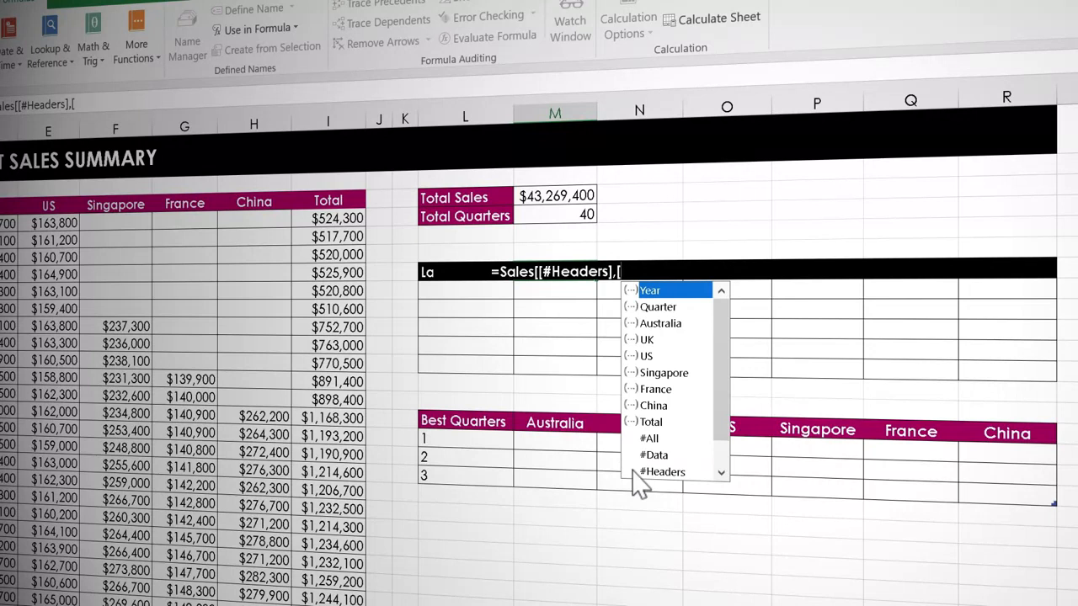
{"action": "left_click", "coordinate": [672, 323]}
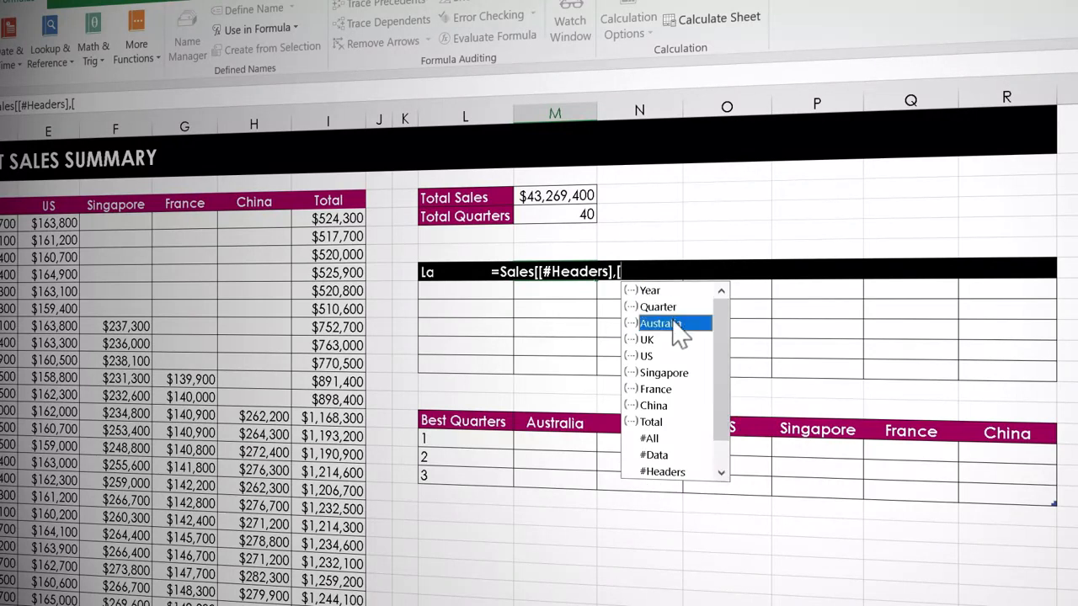
{"action": "double_click", "coordinate": [672, 323]}
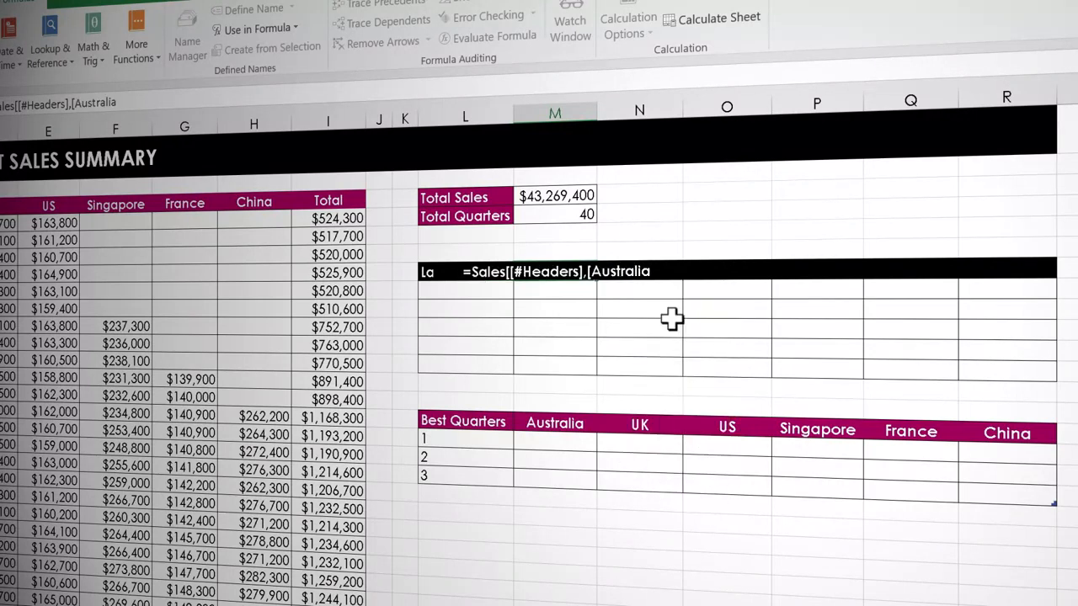
{"action": "type", "text": "]]"}
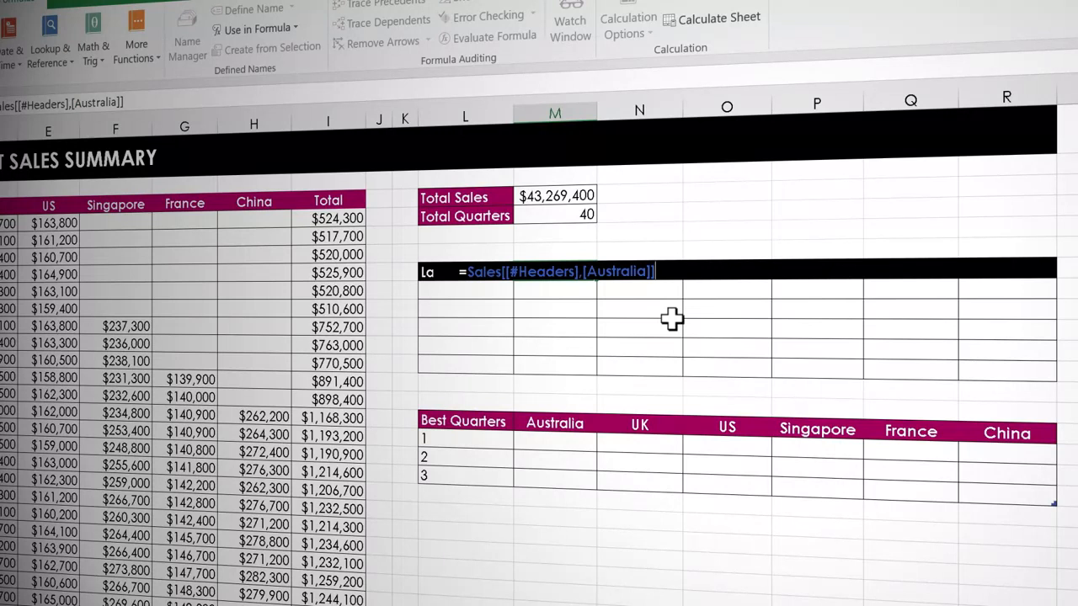
{"action": "key", "text": "Return"}
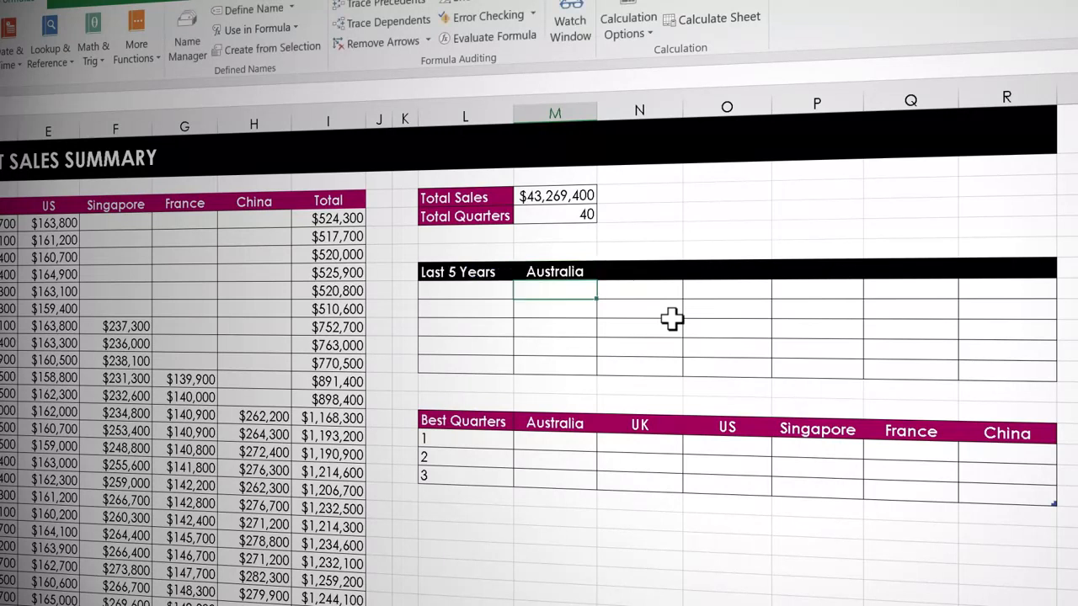
{"action": "left_click", "coordinate": [585, 273]}
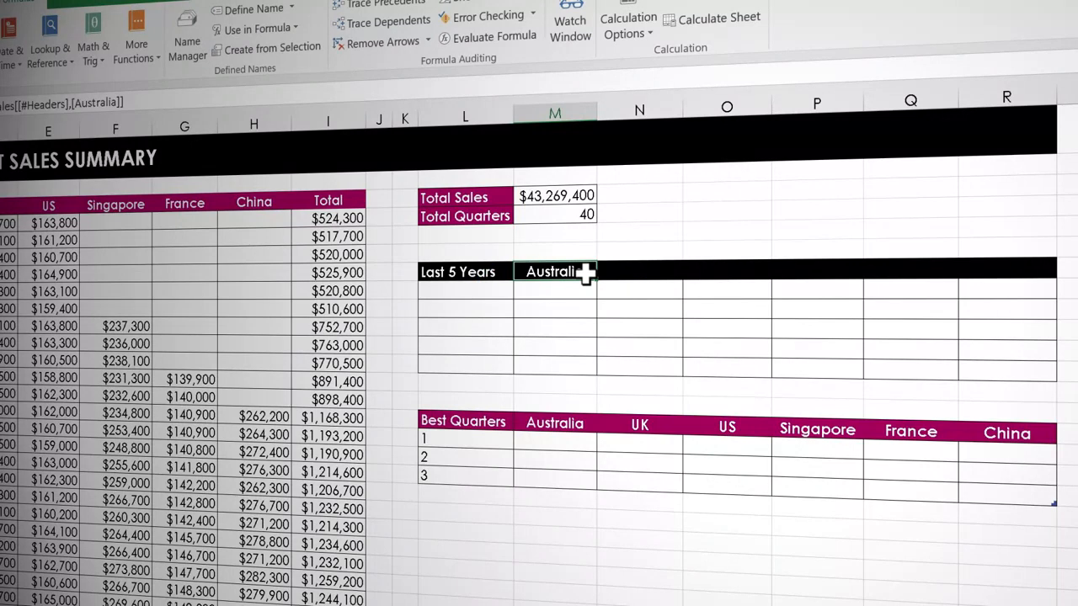
{"action": "left_click_drag", "start_coordinate": [596, 282], "coordinate": [1011, 266]}
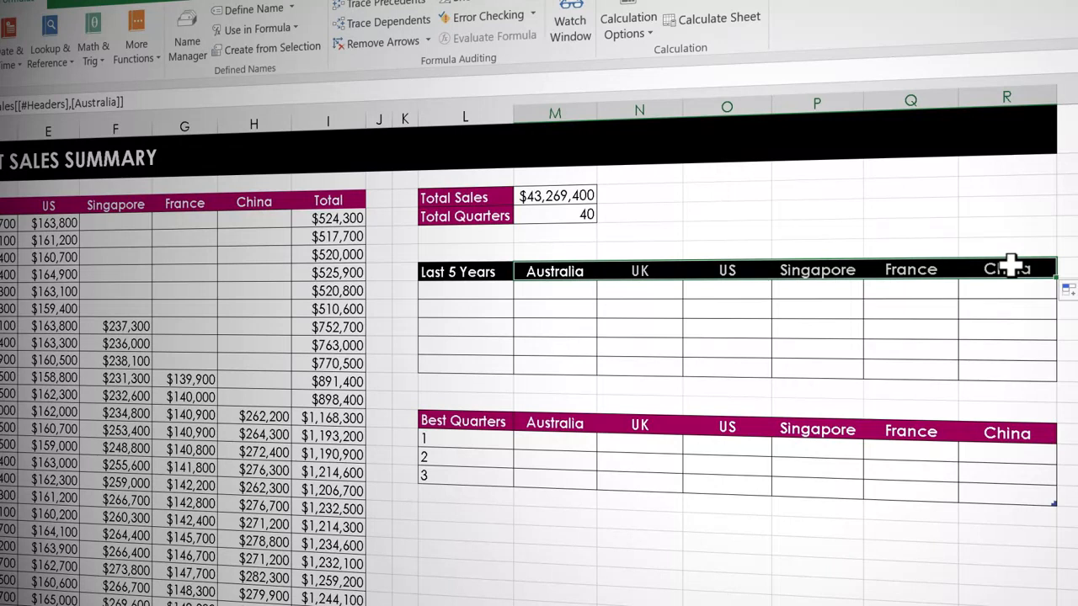
Step: Calculate the first year in cell L8 under Last 5 Years with the formula =MAX(Sales[Year])-K8
{"action": "left_click", "coordinate": [476, 293]}
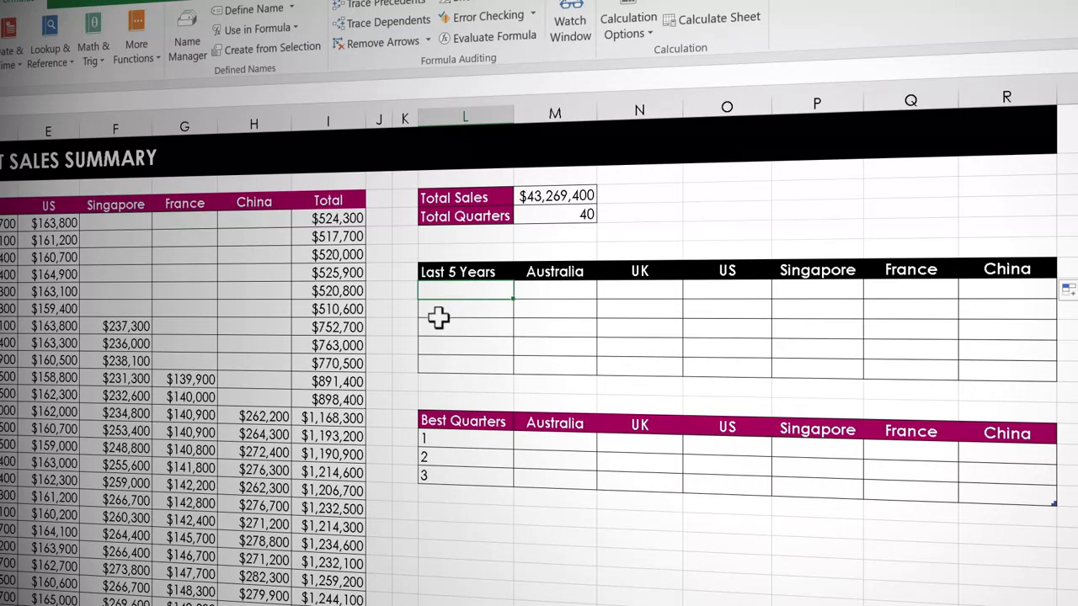
{"action": "left_click", "coordinate": [405, 290]}
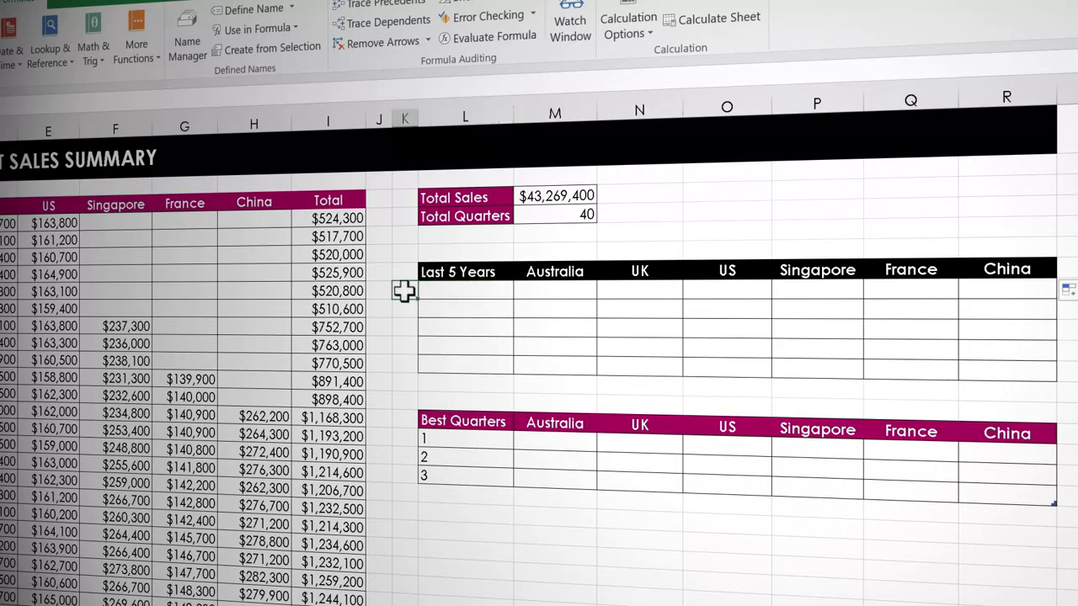
{"action": "left_click", "coordinate": [408, 367]}
{"action": "left_click", "coordinate": [496, 296]}
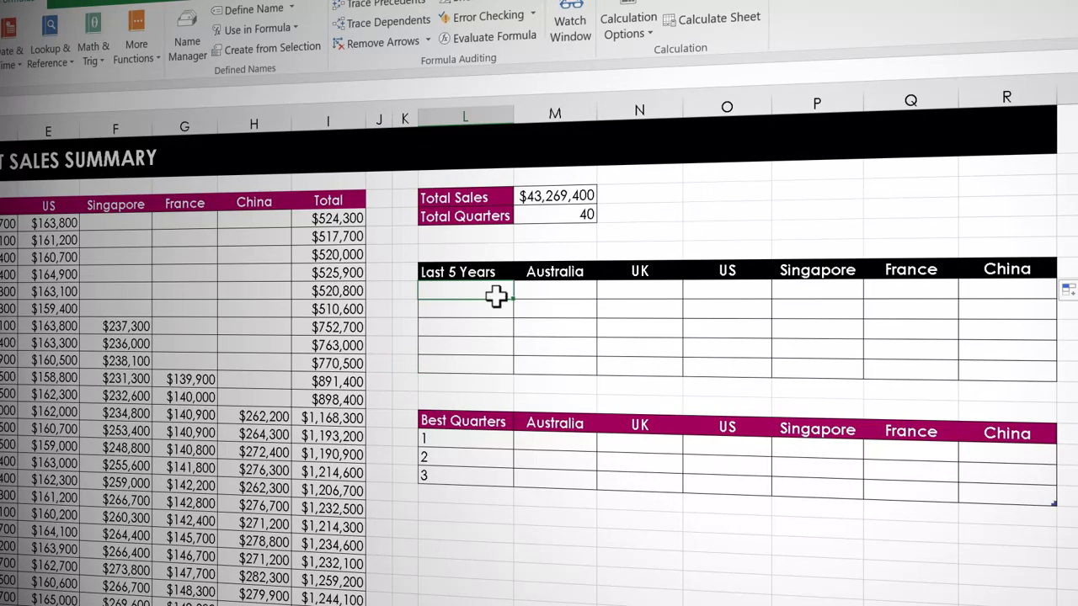
{"action": "type", "text": "=m"}
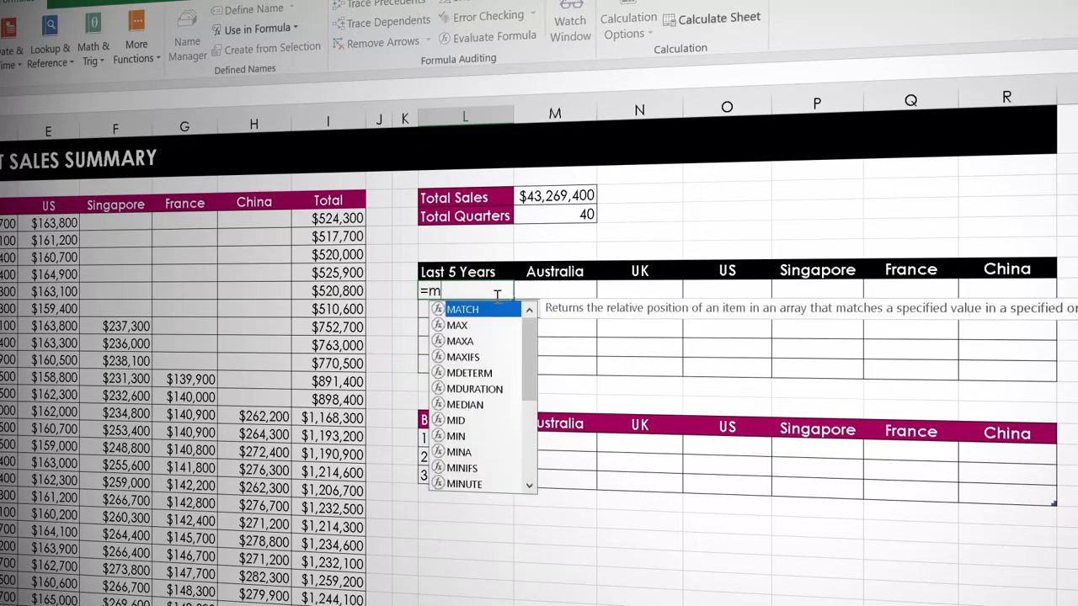
{"action": "key", "text": "Down"}
{"action": "key", "text": "Tab"}
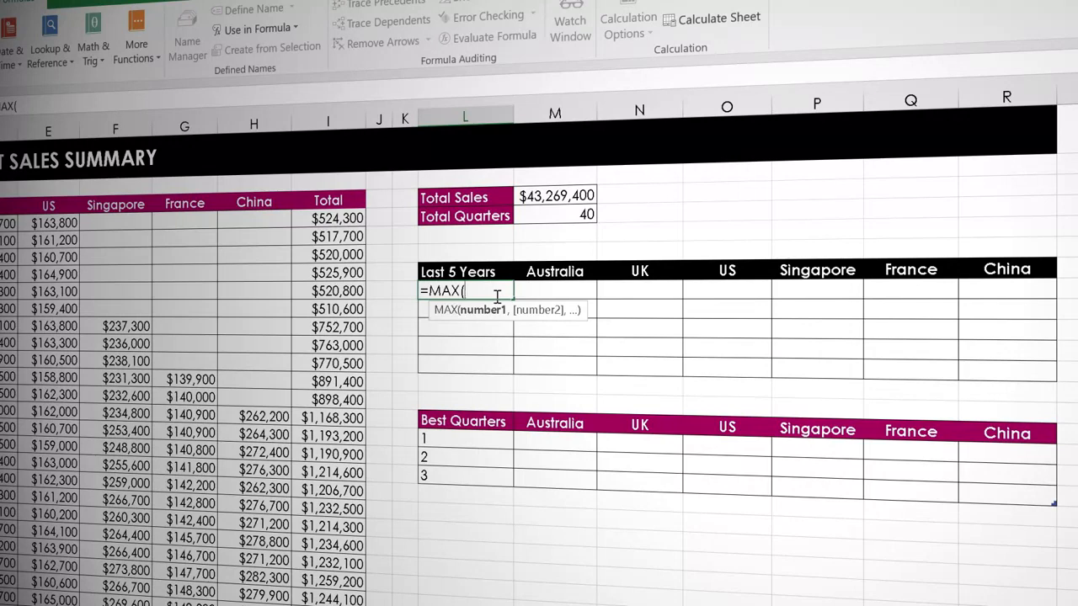
{"action": "type", "text": "s"}
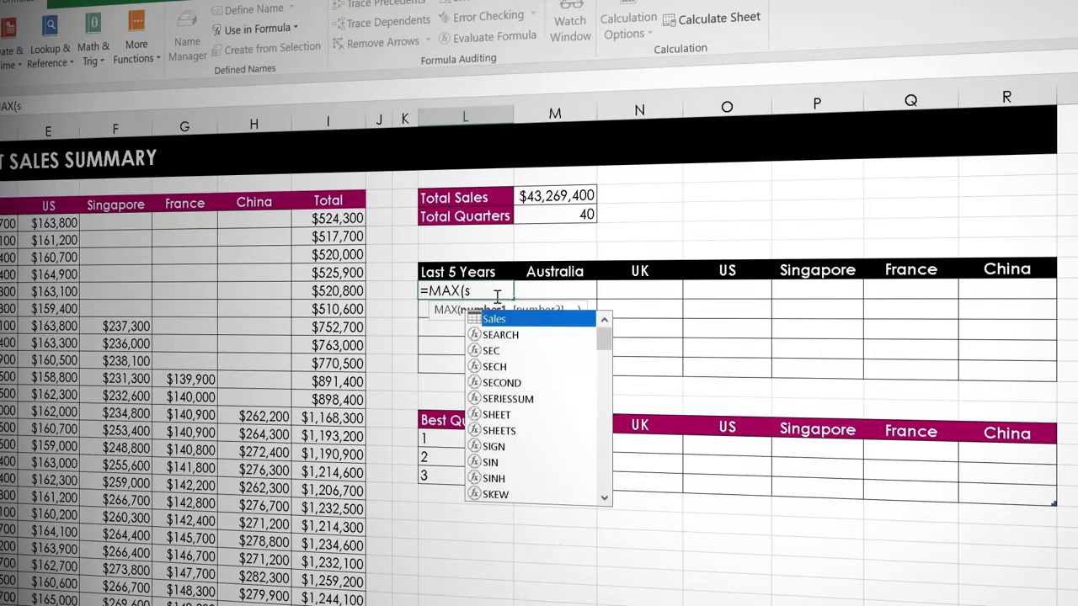
{"action": "key", "text": "Tab"}
{"action": "type", "text": "["}
{"action": "key", "text": "Tab"}
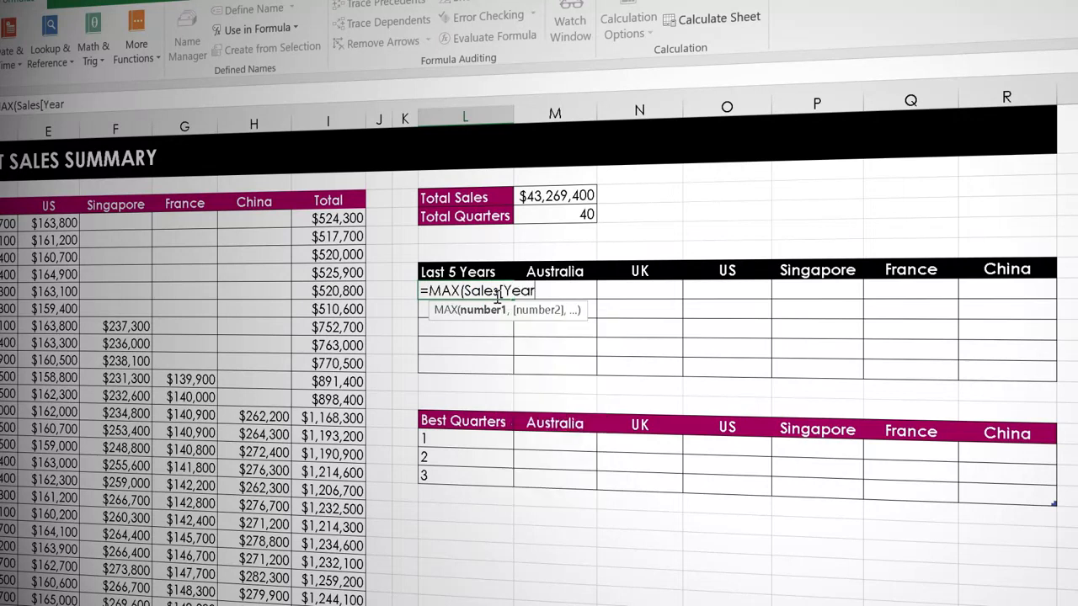
{"action": "type", "text": "])"}
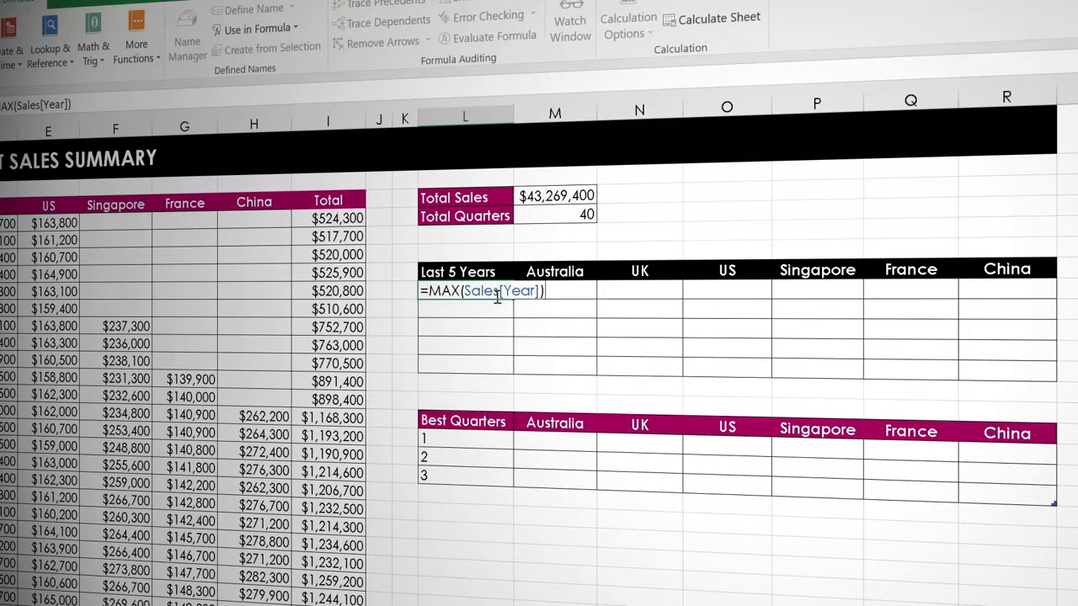
{"action": "type", "text": "-"}
{"action": "left_click", "coordinate": [402, 290]}
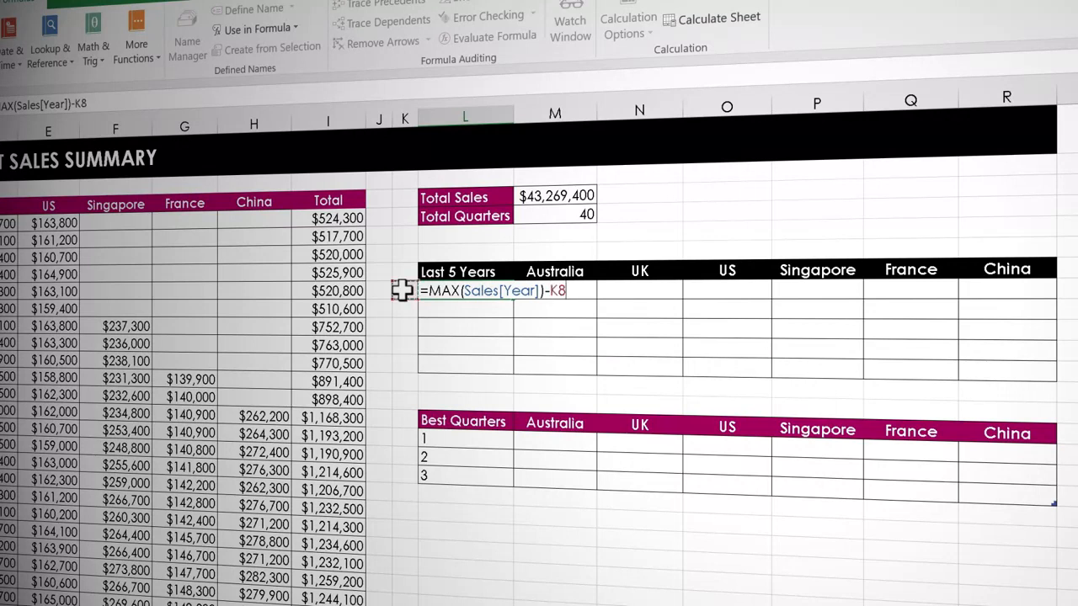
{"action": "key", "text": "Return"}
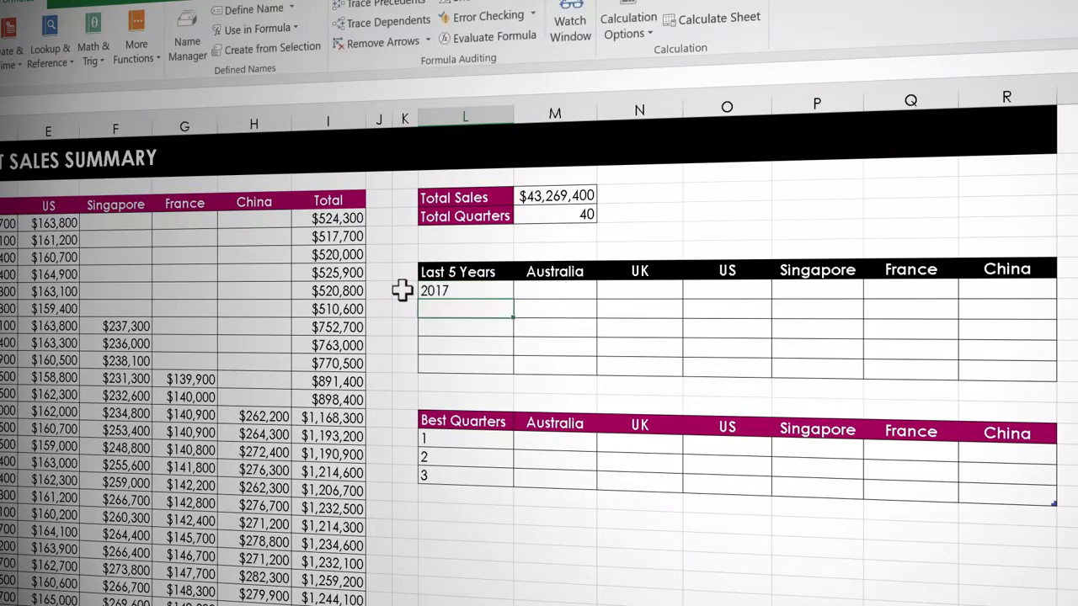
Step: Fill the year formula from L8 down to L12 and review the formula in the last cell
{"action": "left_click", "coordinate": [438, 291]}
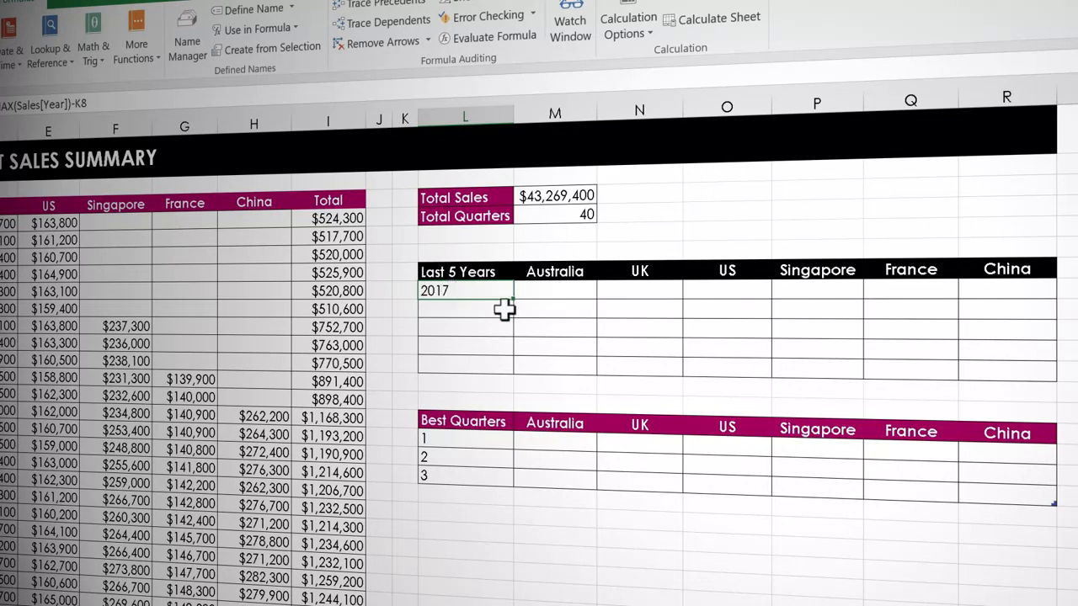
{"action": "double_click", "coordinate": [514, 299]}
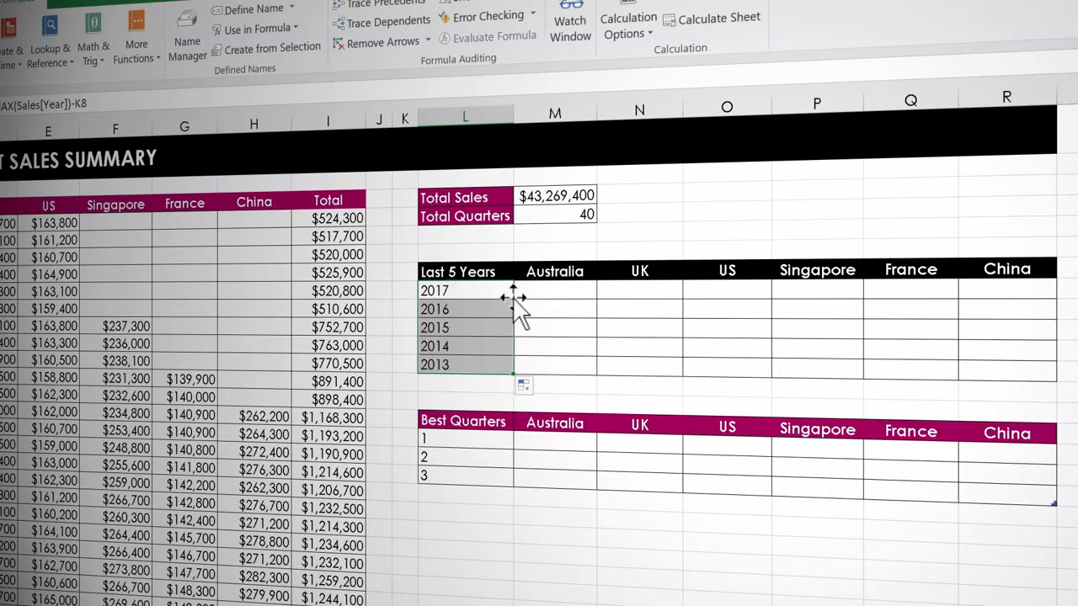
{"action": "double_click", "coordinate": [481, 366]}
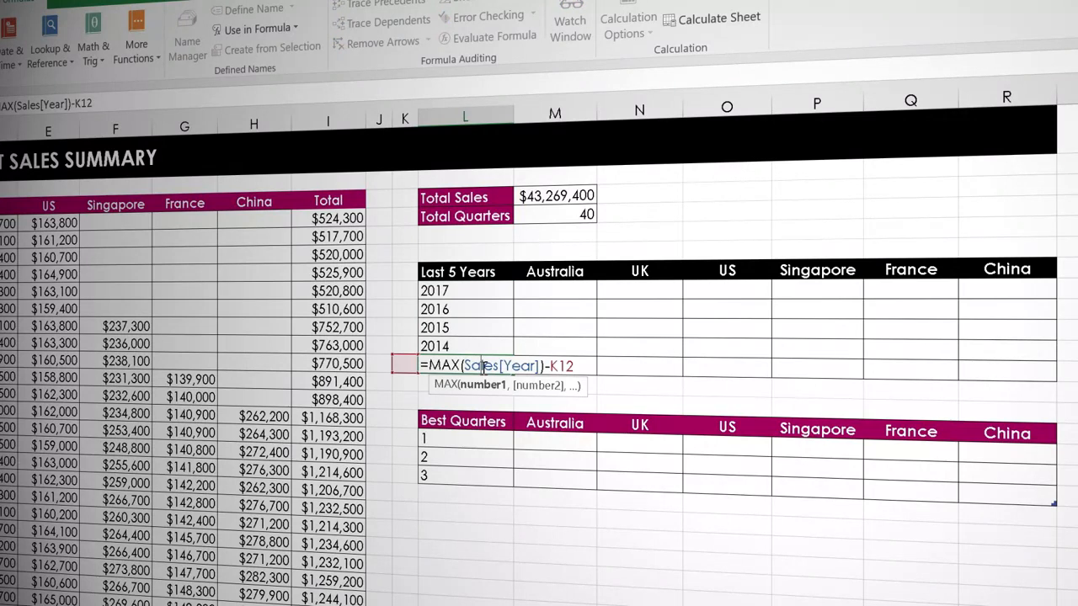
{"action": "key", "text": "Return"}
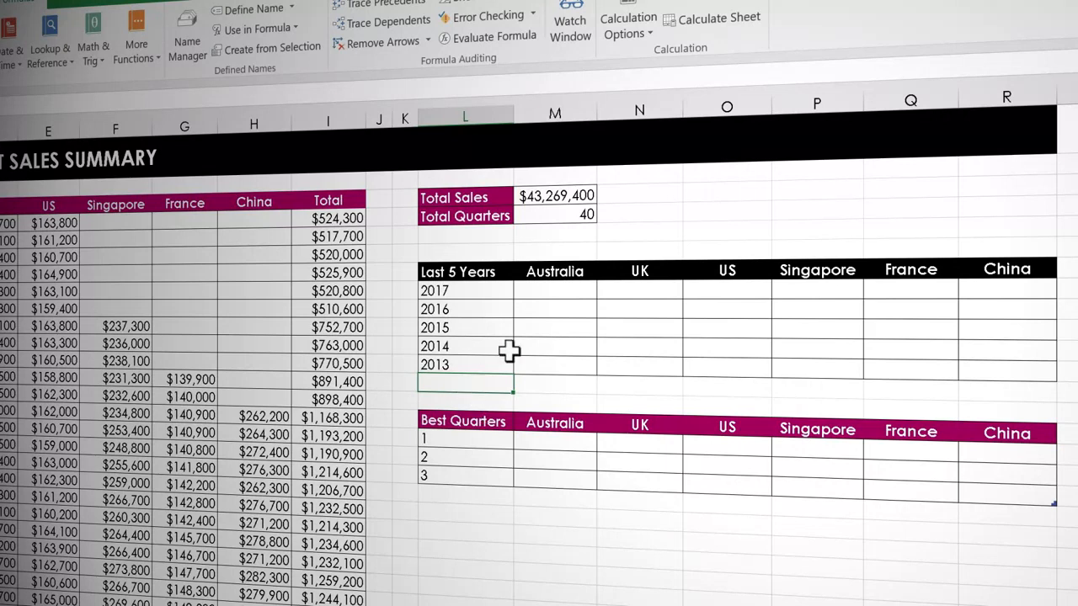
Step: Begin a SUMIFS formula in cell M8, the 2017 Australia cell, with Sales[Australia] as the sum range
{"action": "left_click", "coordinate": [558, 292]}
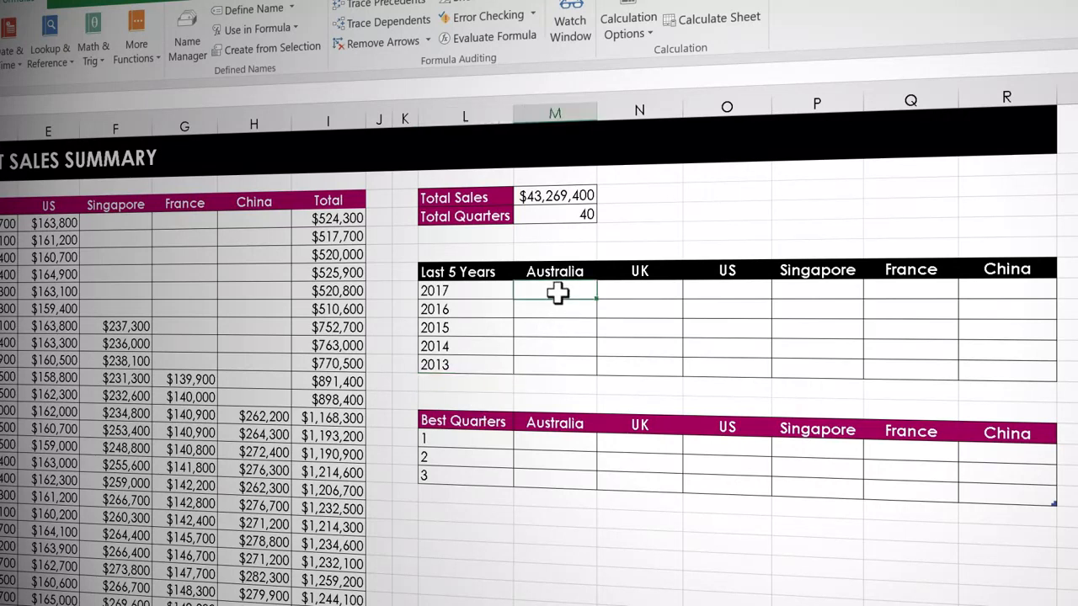
{"action": "type", "text": "="}
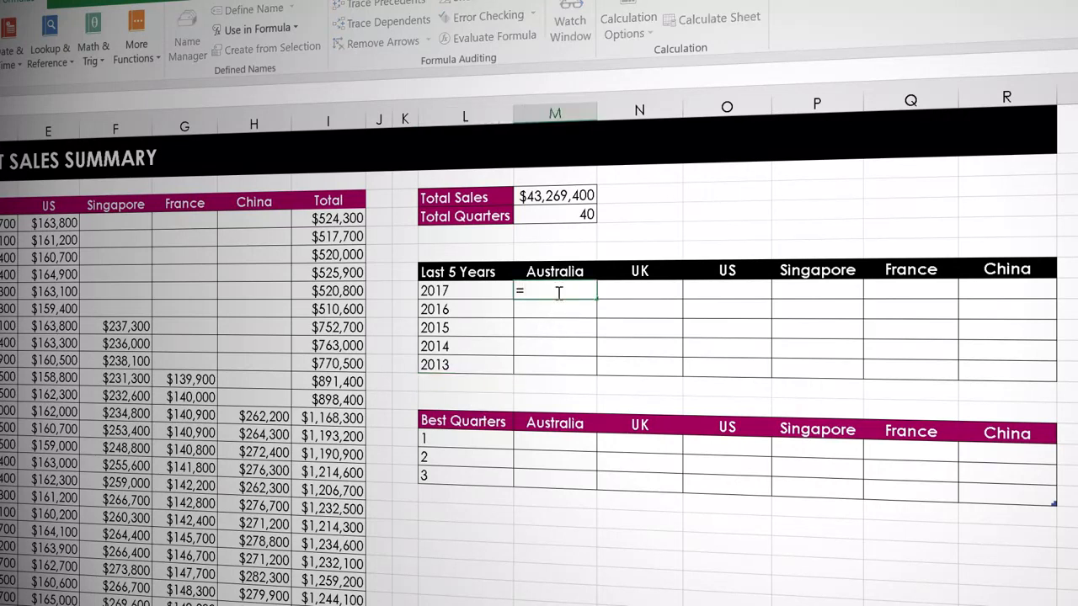
{"action": "type", "text": "sum"}
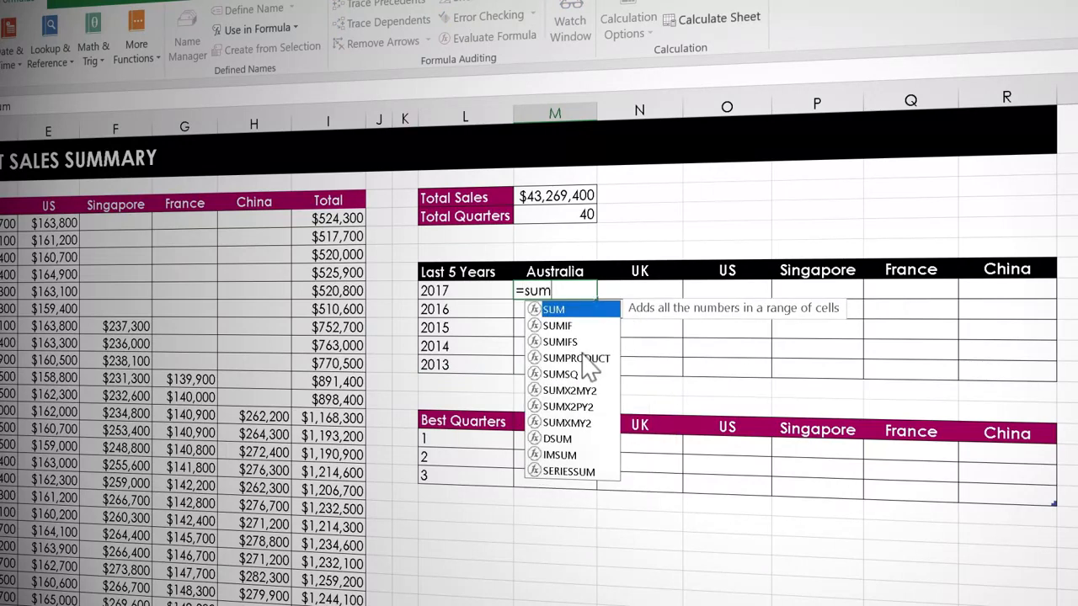
{"action": "double_click", "coordinate": [580, 342]}
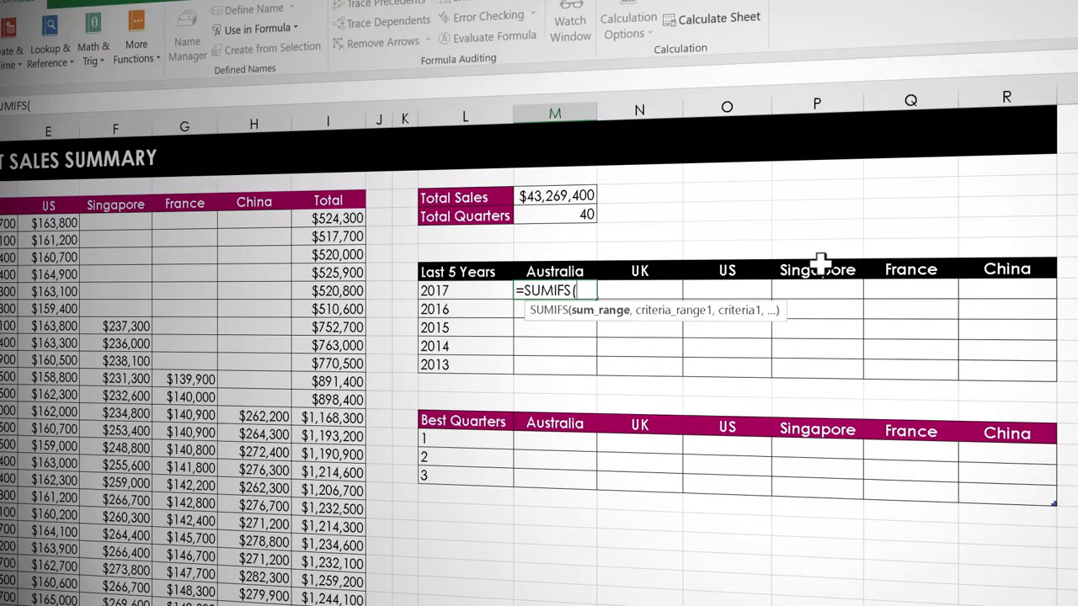
{"action": "type", "text": "Sales"}
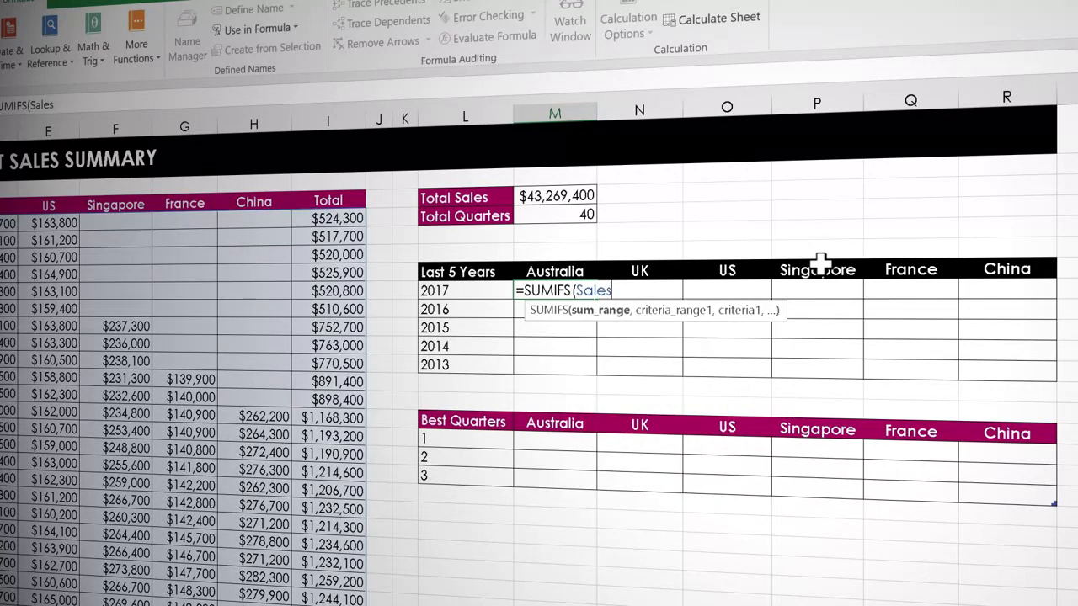
{"action": "type", "text": "[a"}
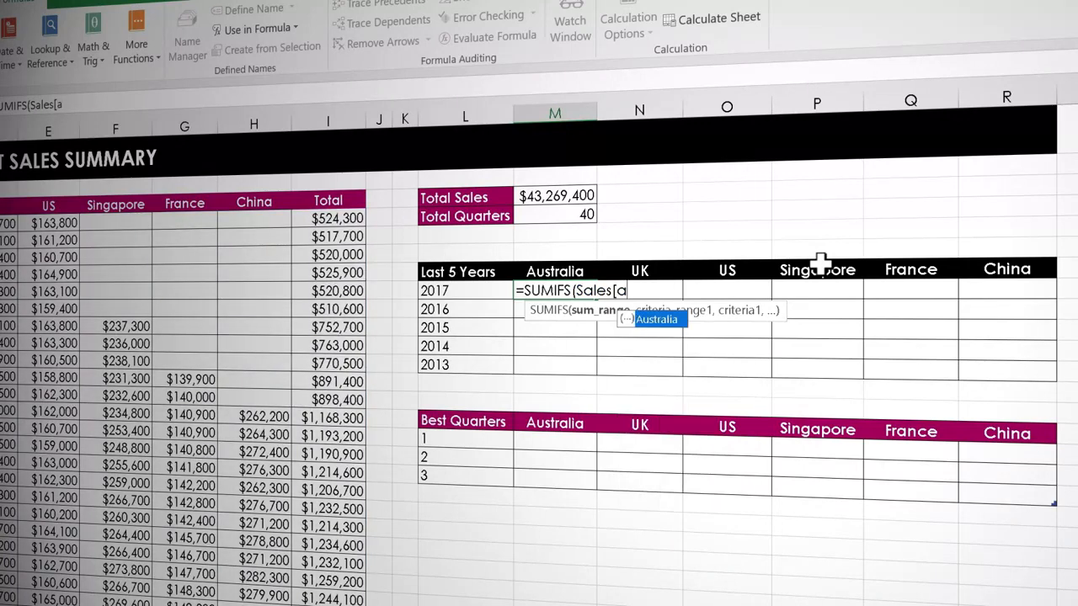
{"action": "key", "text": "Tab"}
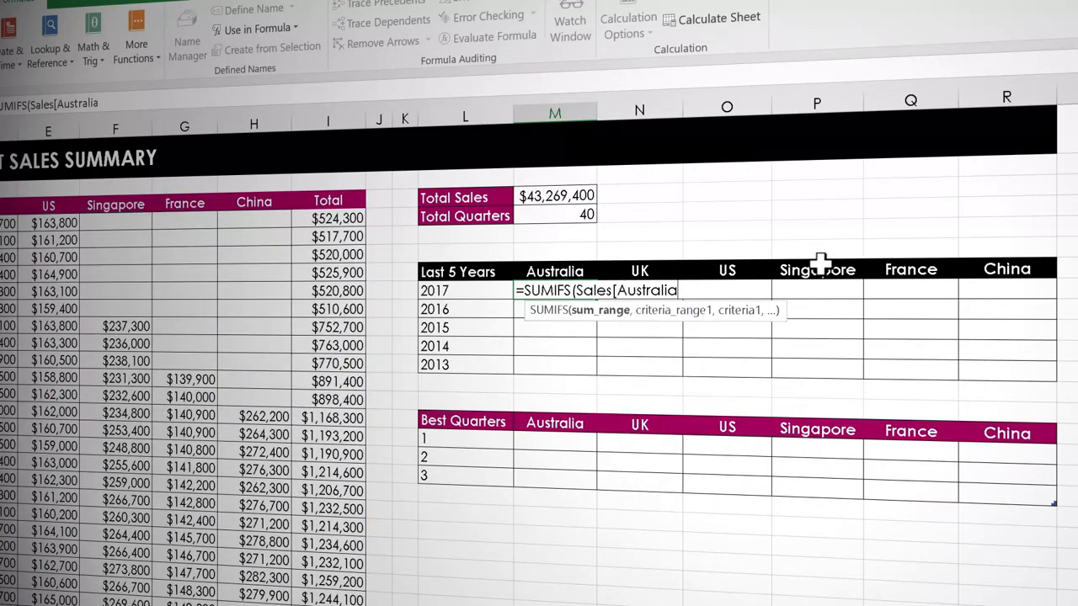
{"action": "type", "text": "],"}
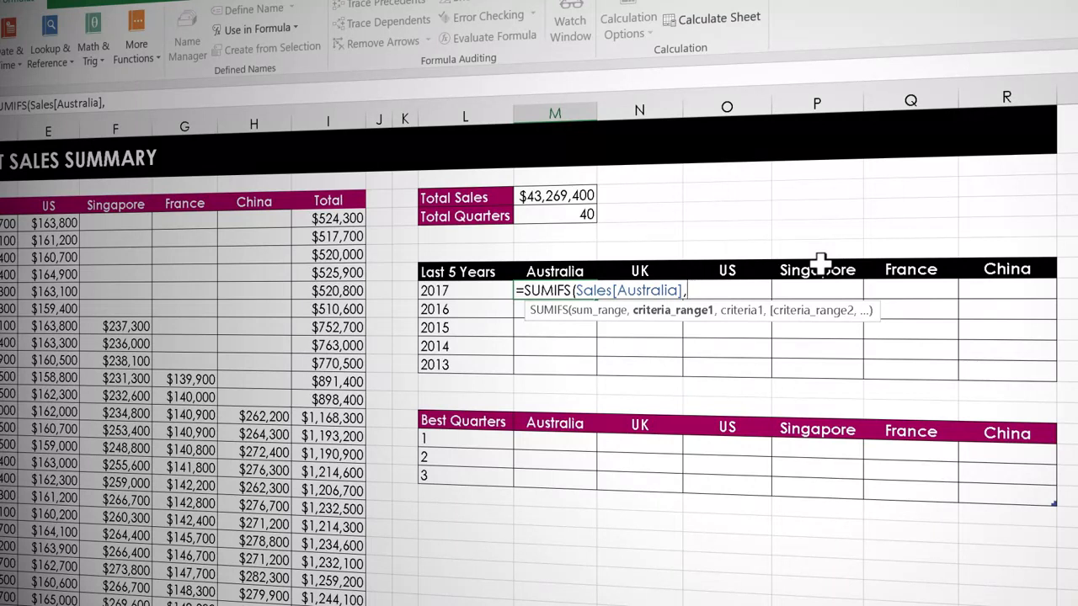
Step: Complete the SUMIFS formula in M8 with the named range Year as criteria range and $L8 as the criterion
{"action": "type", "text": "y"}
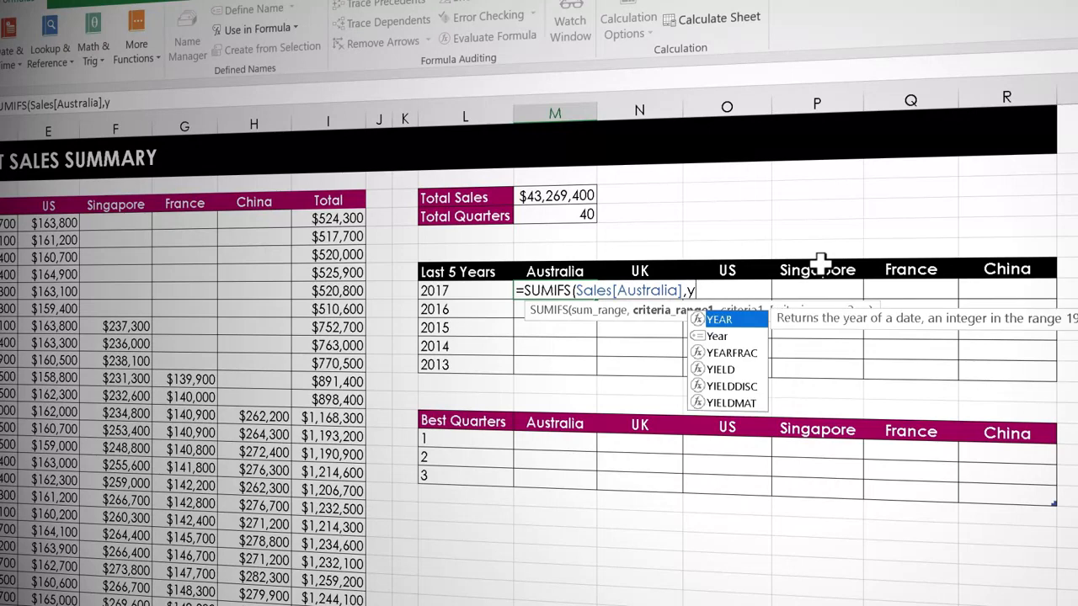
{"action": "double_click", "coordinate": [718, 337]}
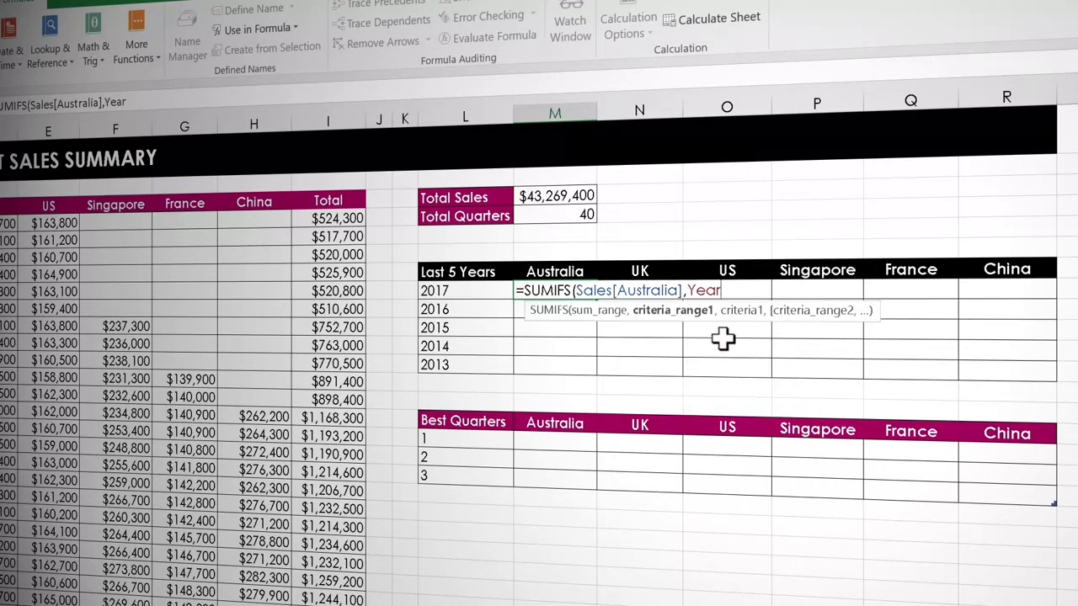
{"action": "type", "text": ","}
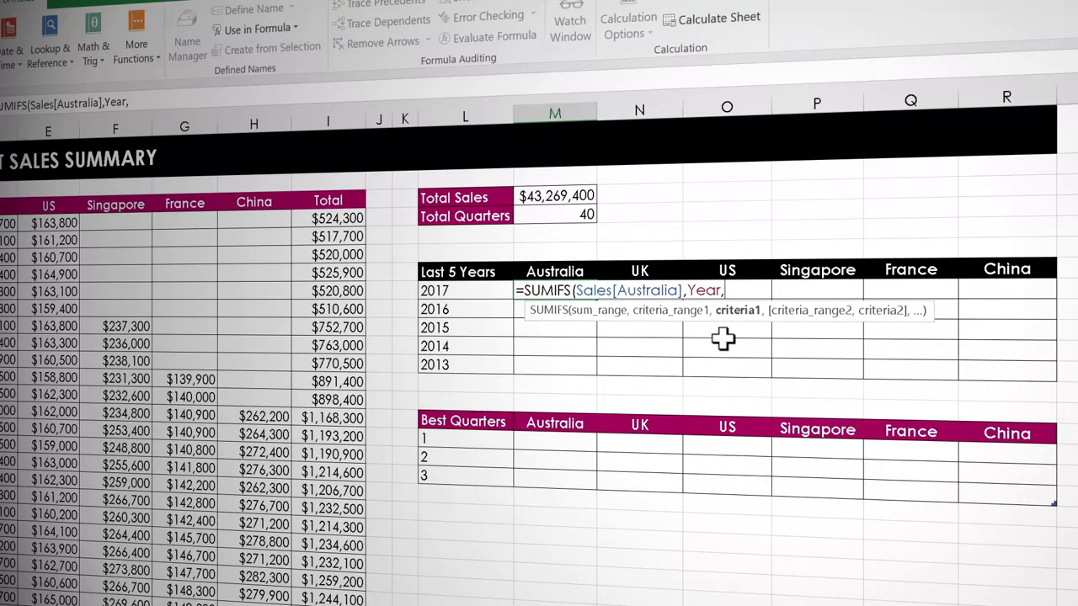
{"action": "left_click", "coordinate": [452, 289]}
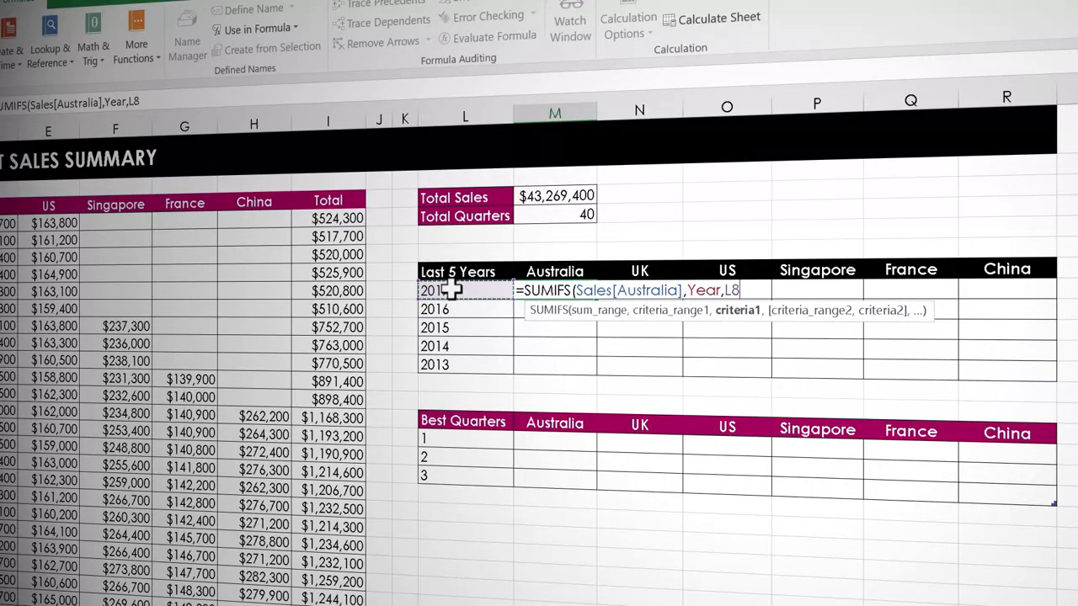
{"action": "key", "text": "F4"}
{"action": "key", "text": "F4"}
{"action": "key", "text": "F4"}
{"action": "type", "text": ")"}
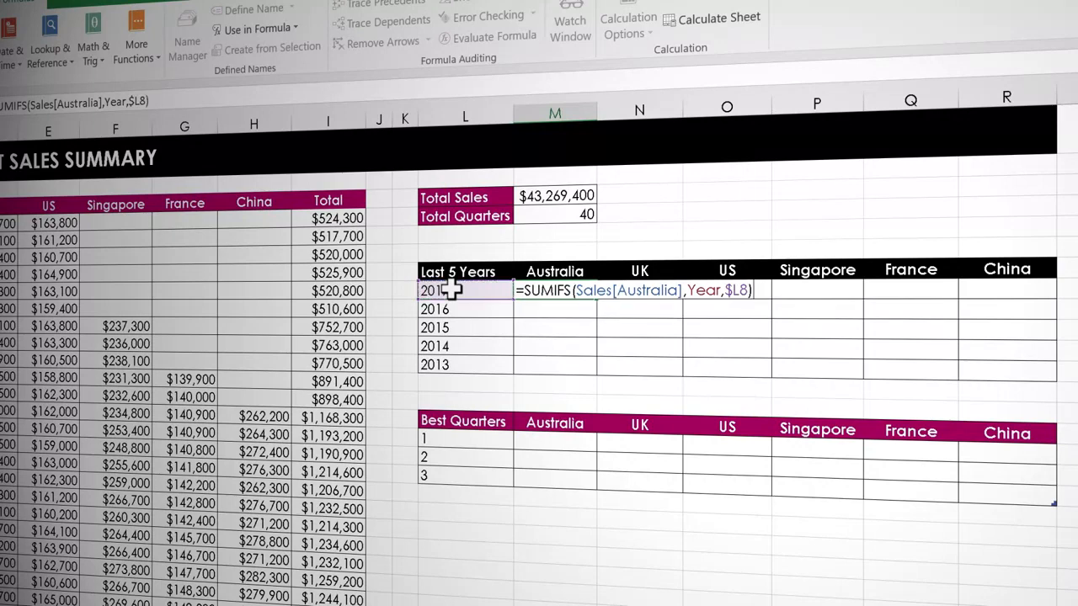
{"action": "key", "text": "Return"}
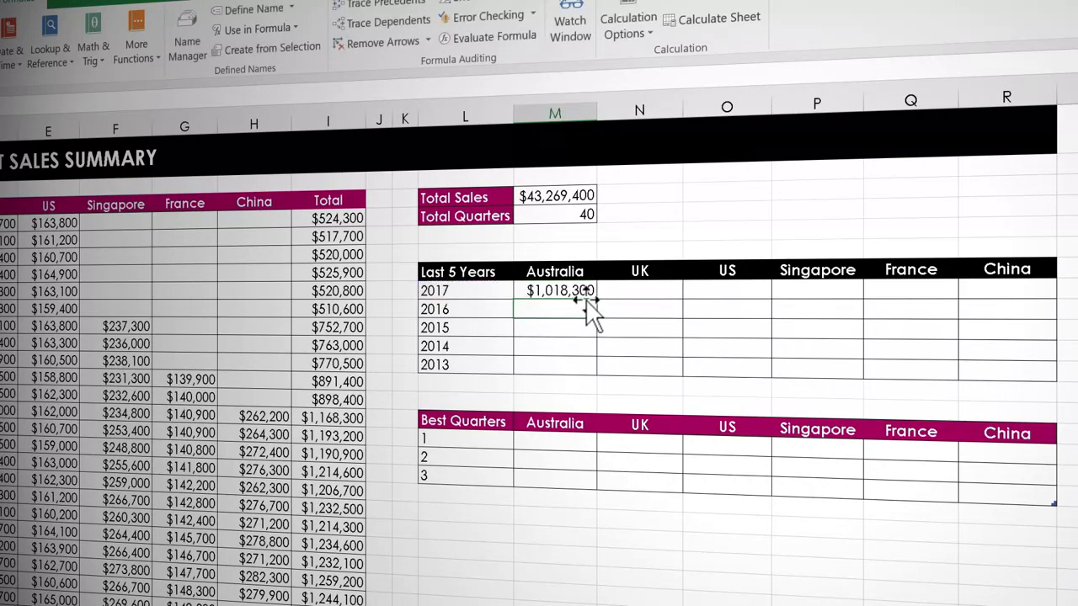
Step: Fill the SUMIFS formula from M8 down to row 12 and across to column R, and review the formula in R12
{"action": "left_click", "coordinate": [576, 289]}
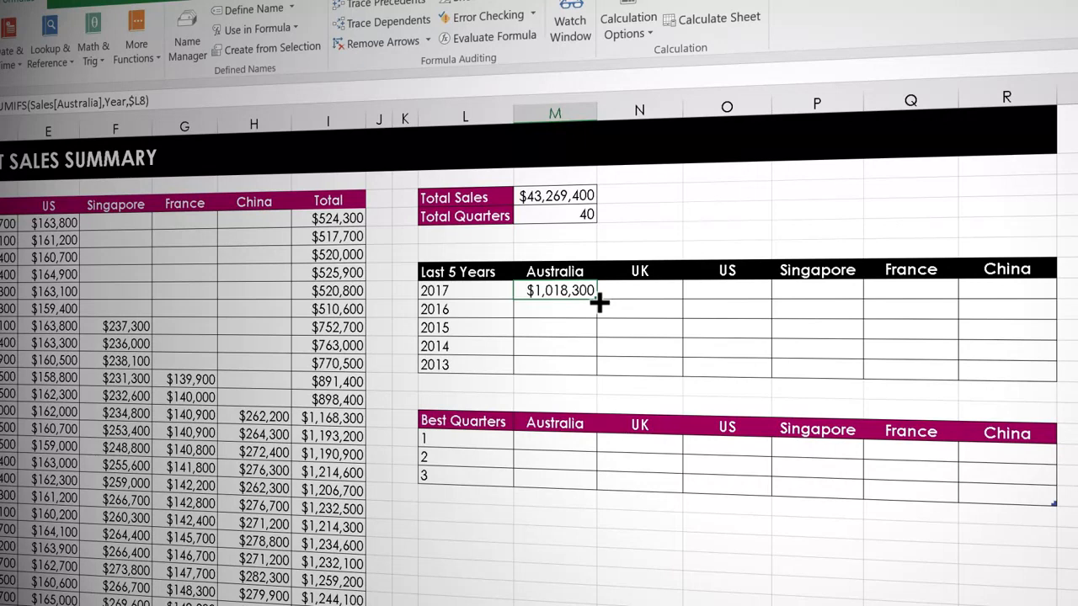
{"action": "double_click", "coordinate": [597, 300]}
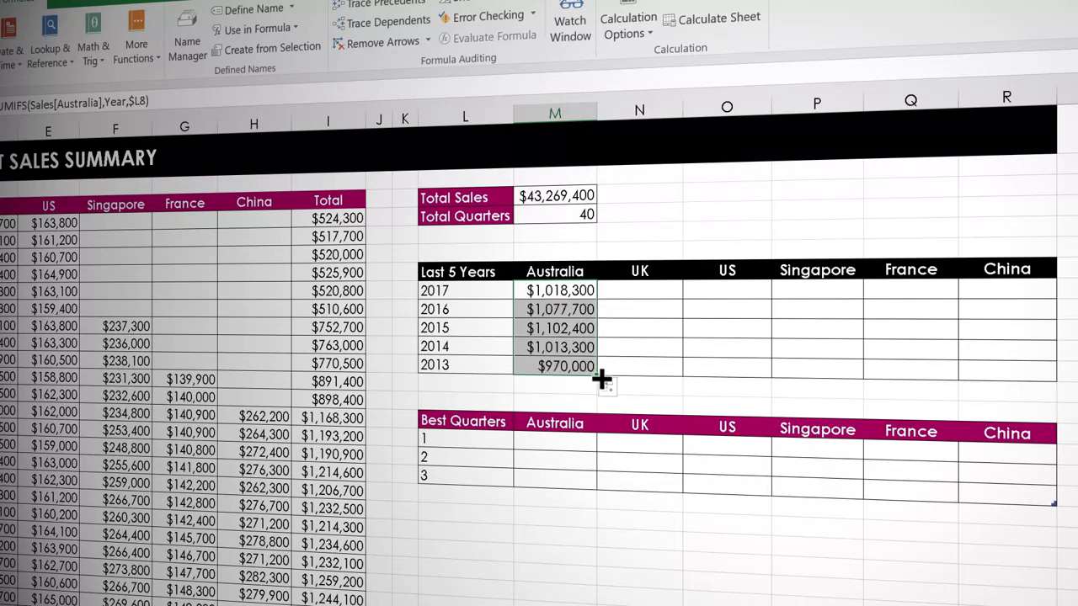
{"action": "left_click_drag", "start_coordinate": [601, 379], "coordinate": [1042, 390]}
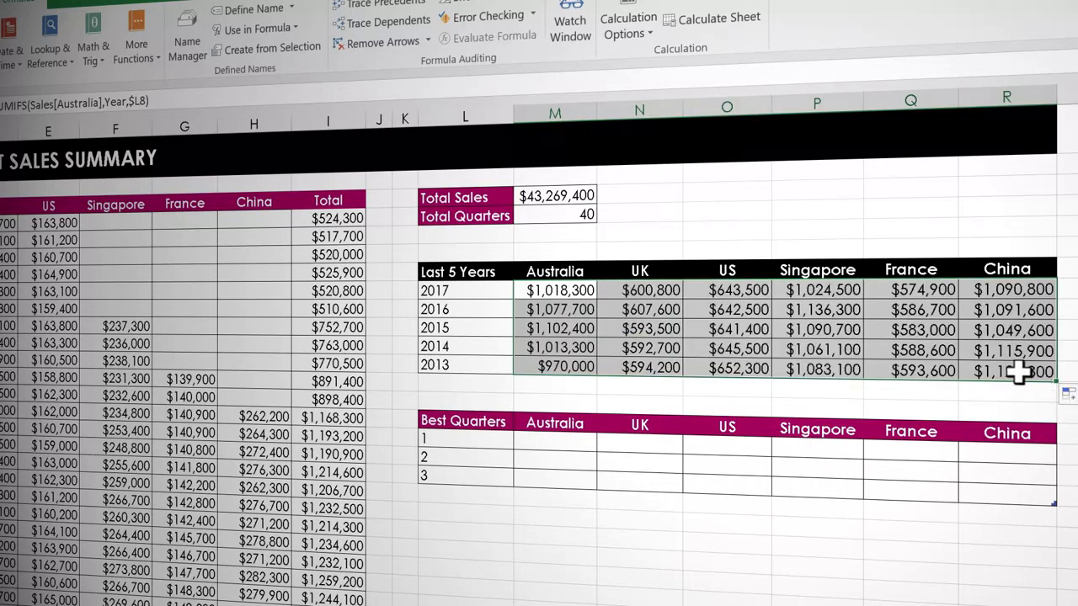
{"action": "double_click", "coordinate": [1020, 373]}
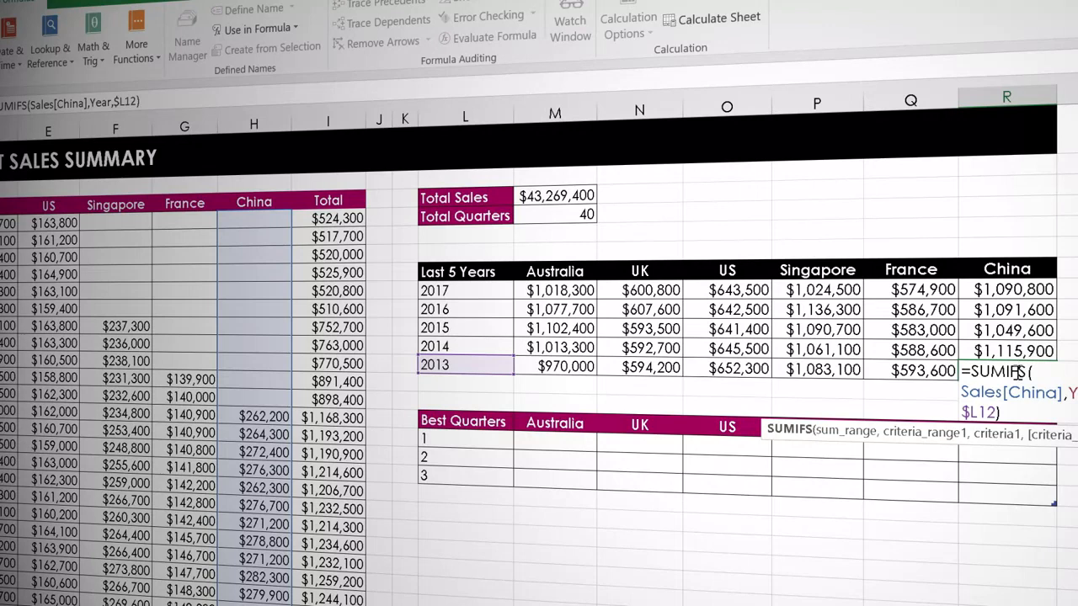
{"action": "key", "text": "Return"}
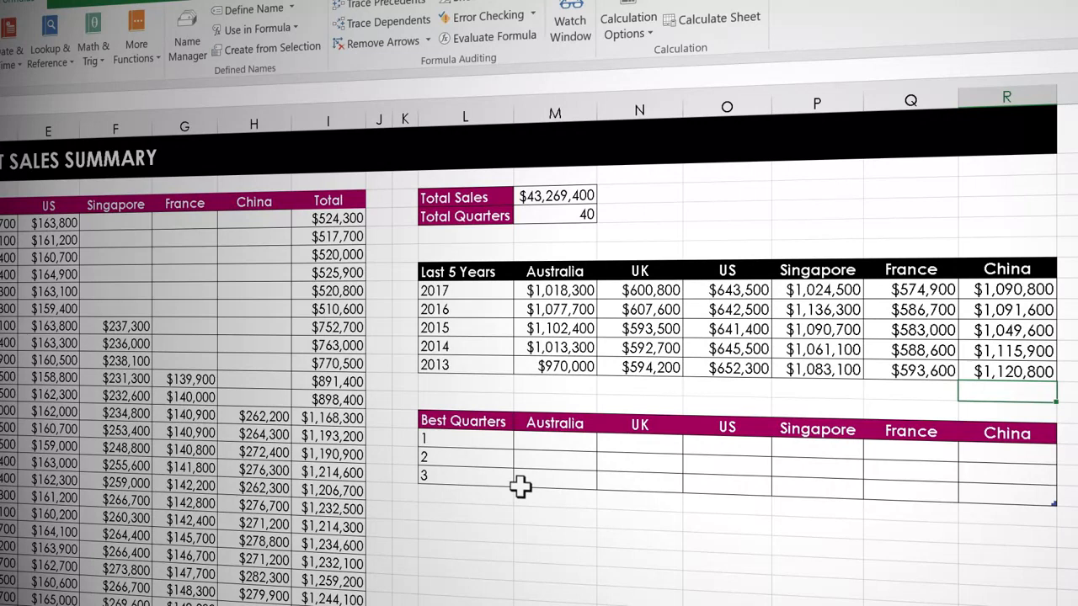
Step: Begin the formula =LARGE(Sales[Australia],[@[Best Quarters]] in the Australia cell of the Best Quarters table's rank 1 row
{"action": "left_click", "coordinate": [575, 441]}
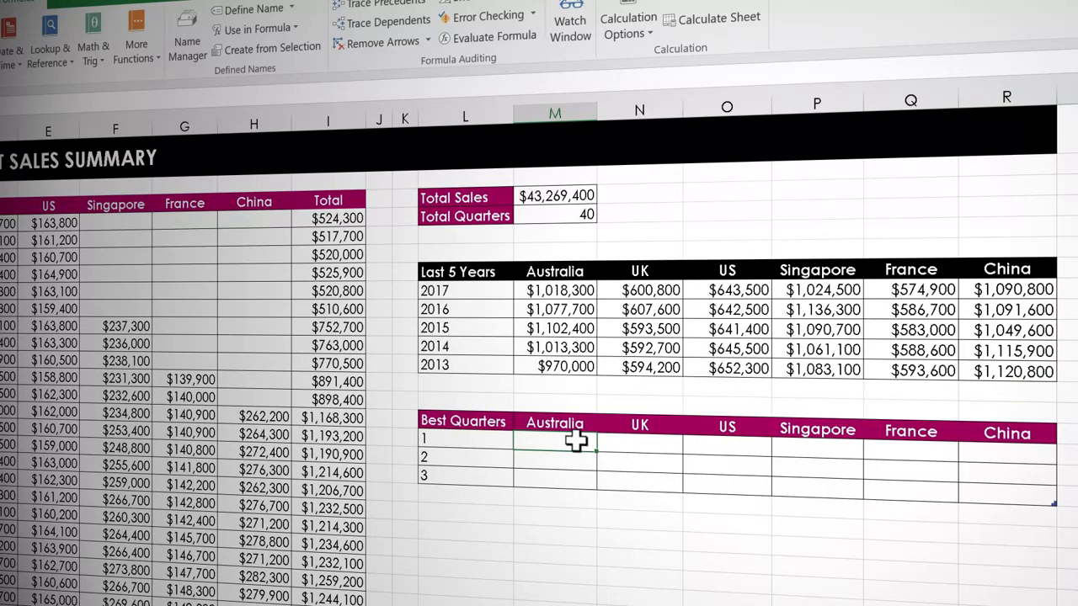
{"action": "type", "text": "="}
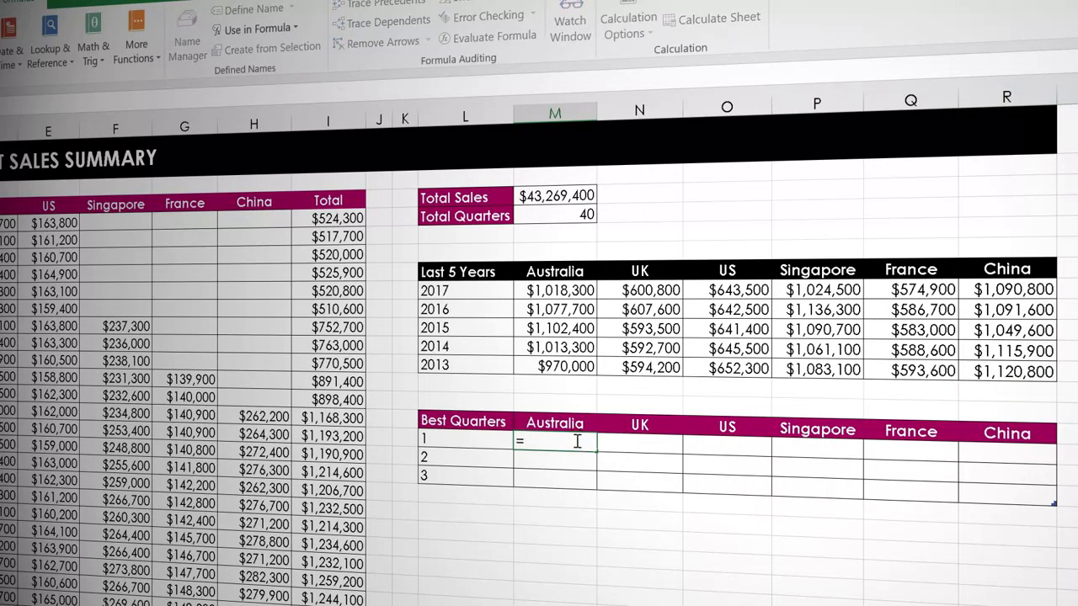
{"action": "type", "text": "l"}
{"action": "key", "text": "Tab"}
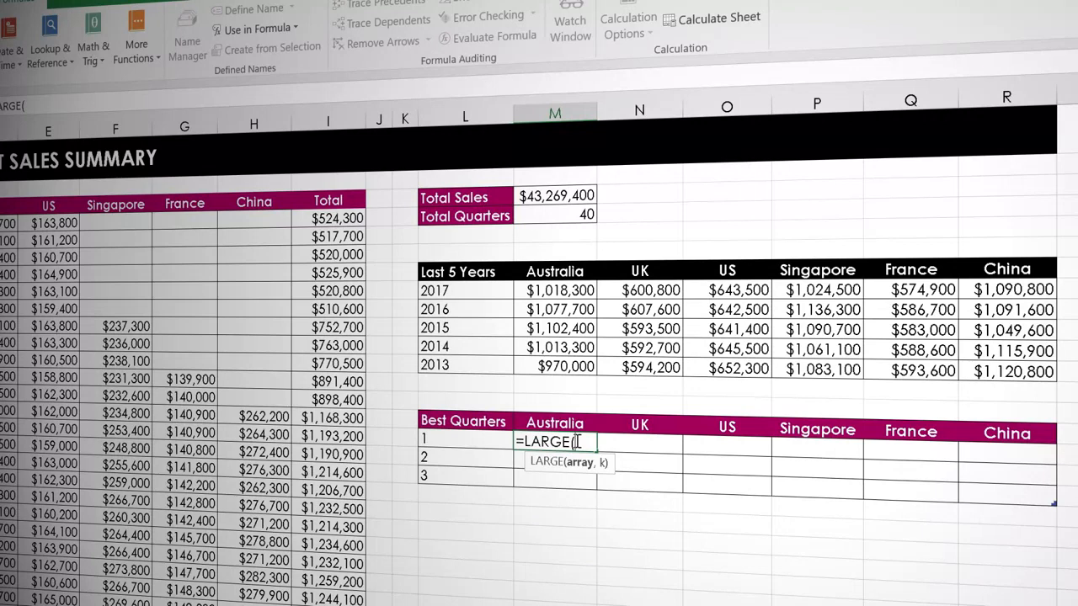
{"action": "type", "text": "s"}
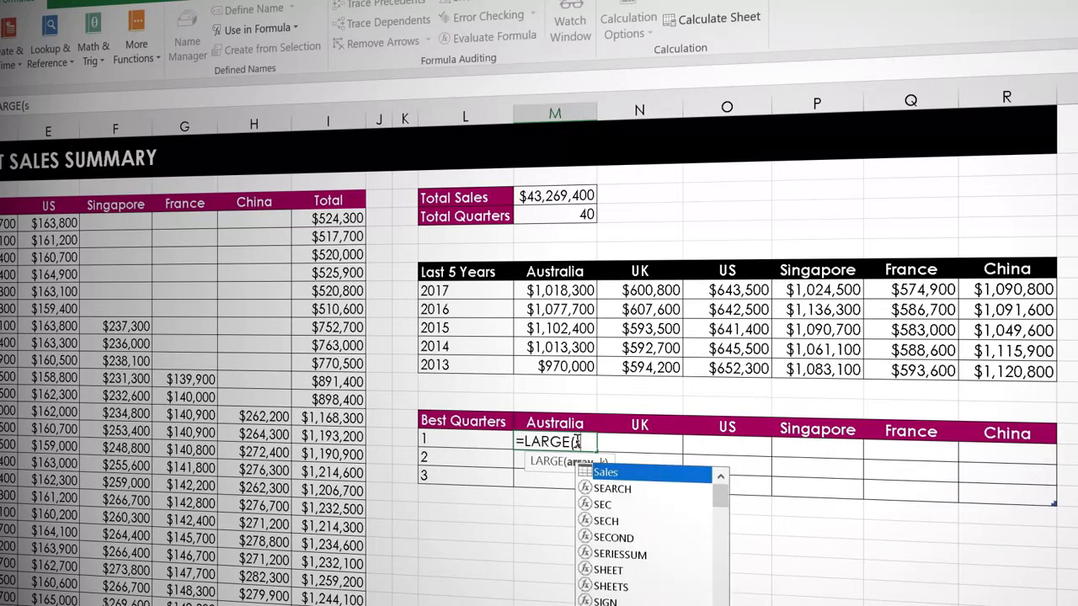
{"action": "key", "text": "Tab"}
{"action": "type", "text": "["}
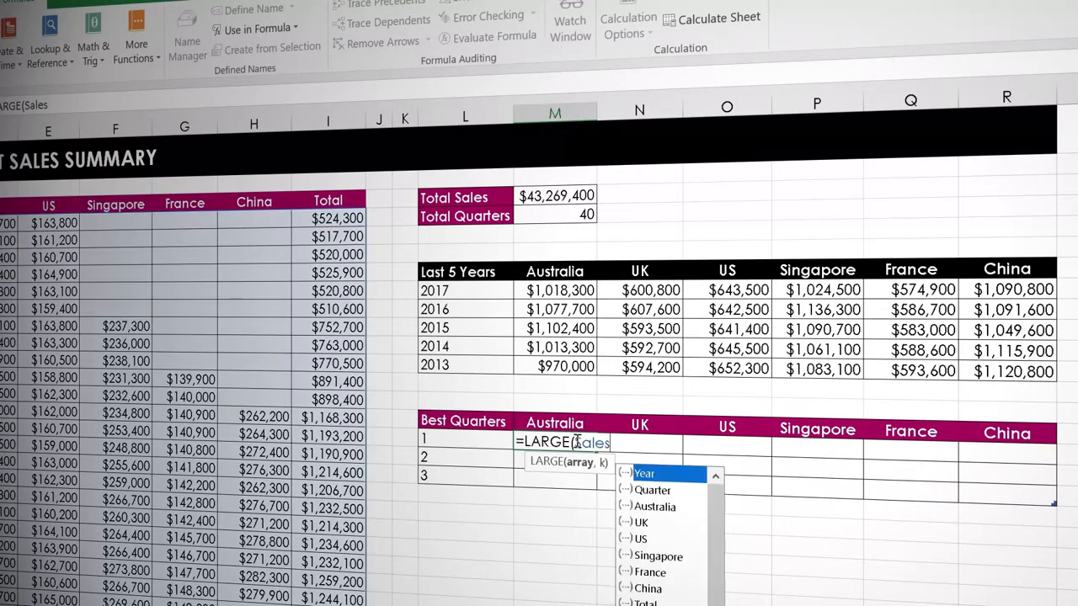
{"action": "type", "text": "a"}
{"action": "key", "text": "Tab"}
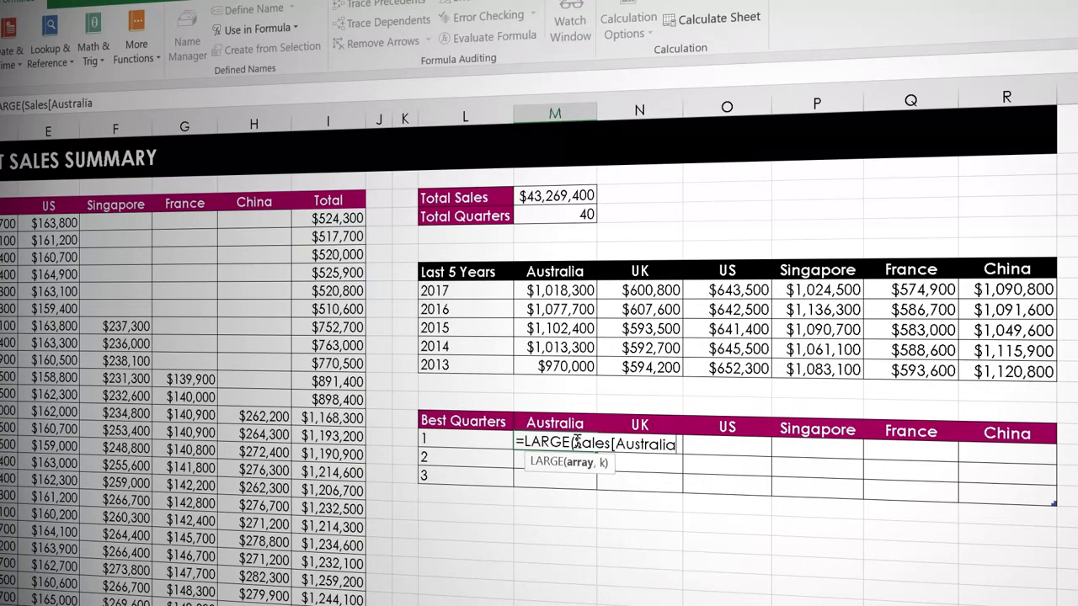
{"action": "type", "text": "]"}
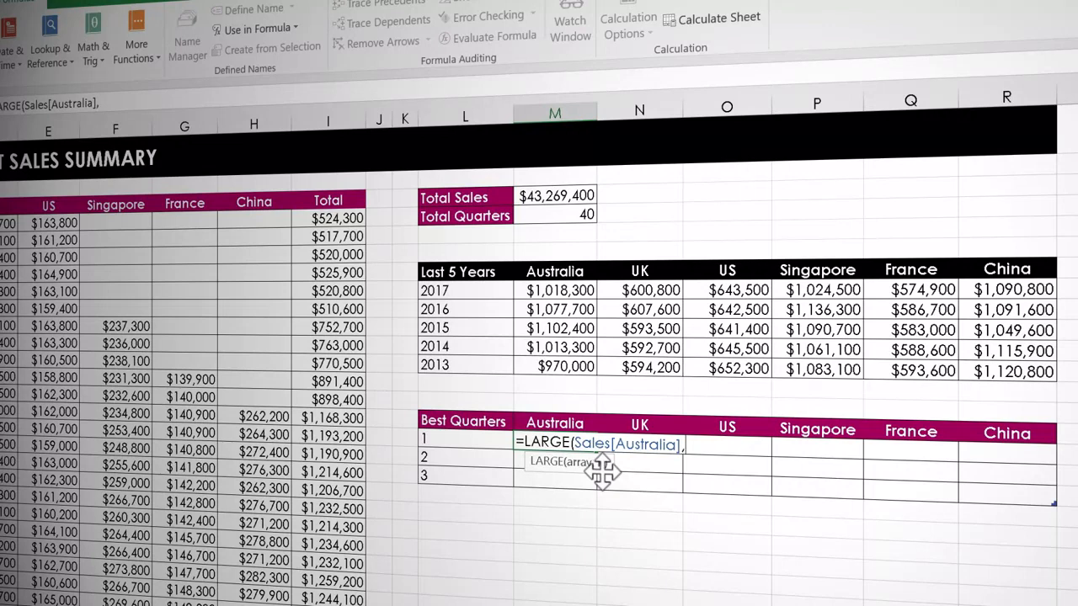
{"action": "type", "text": ","}
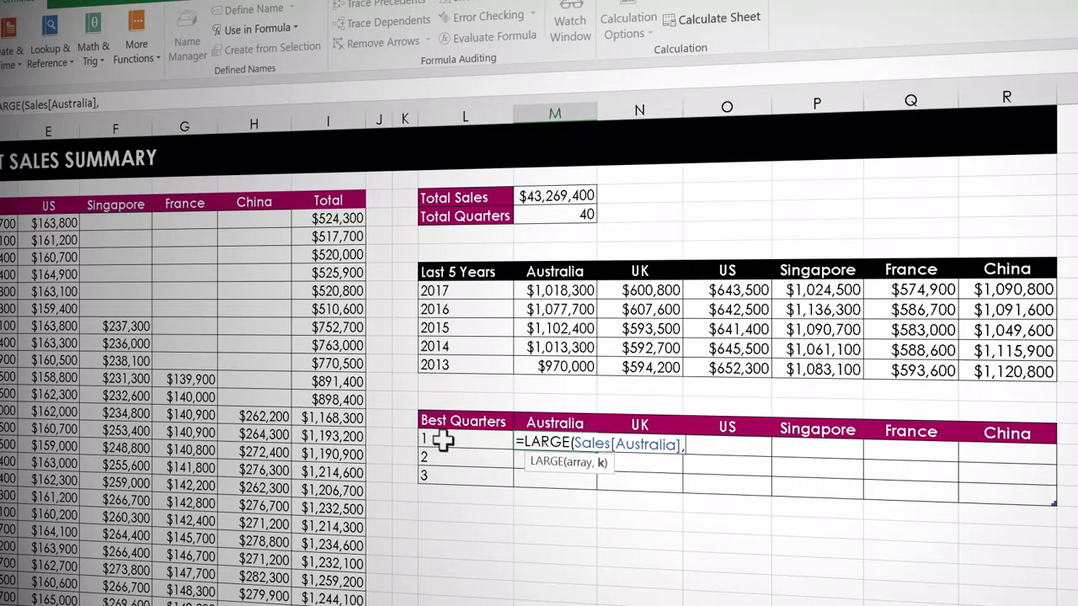
{"action": "left_click", "coordinate": [440, 439]}
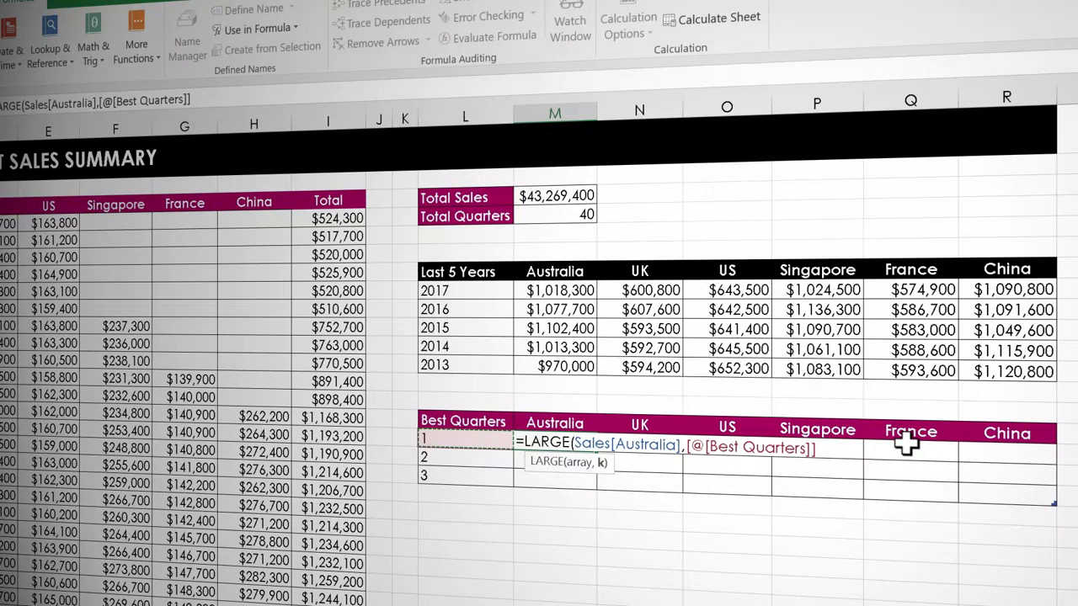
Step: Make the LARGE formula's k argument the column-locked reference TopQtr[@[Best Quarters]:[Best Quarters]] and enter the formula
{"action": "left_click", "coordinate": [686, 448]}
{"action": "type", "text": "to"}
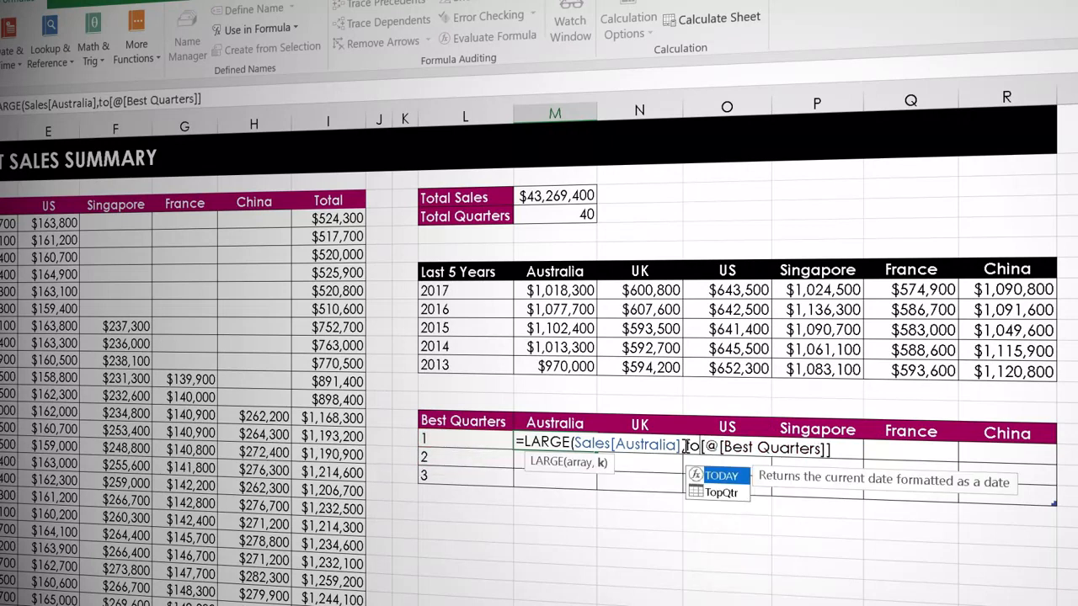
{"action": "double_click", "coordinate": [699, 491]}
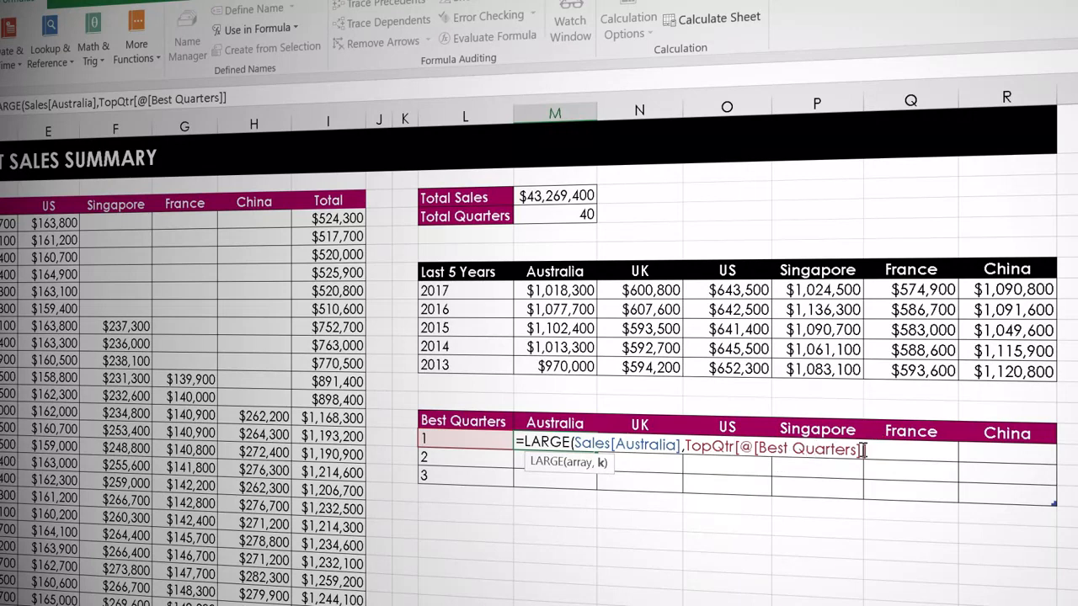
{"action": "type", "text": "]:"}
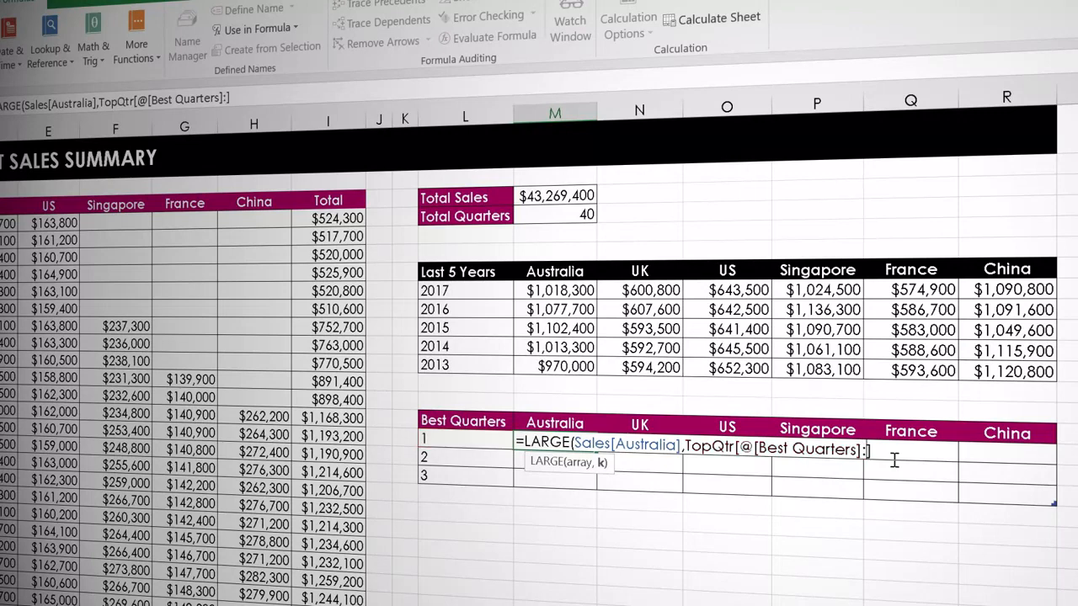
{"action": "type", "text": "["}
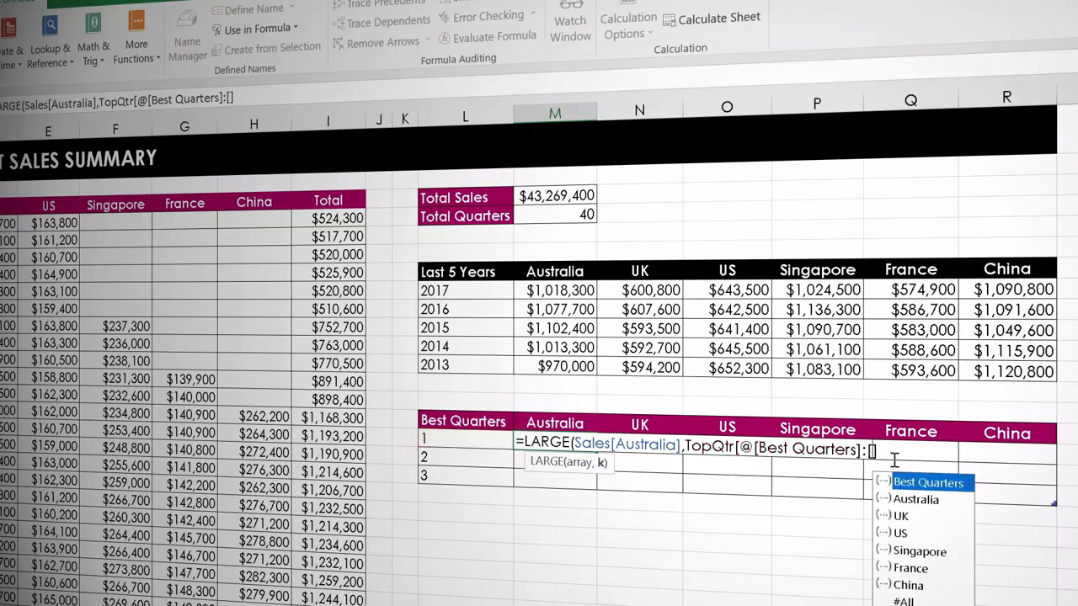
{"action": "double_click", "coordinate": [916, 483]}
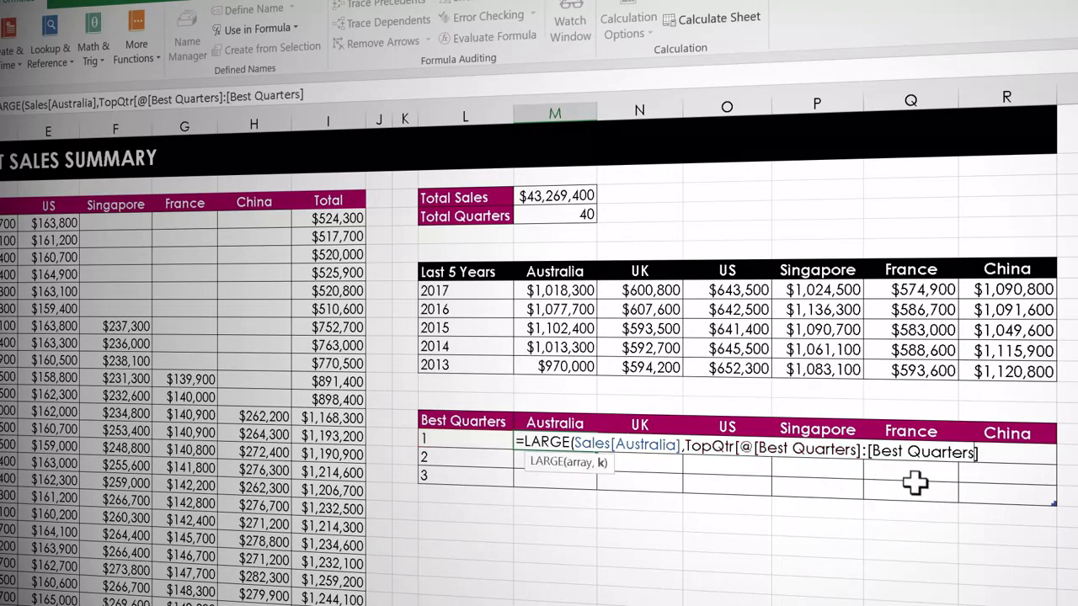
{"action": "type", "text": "]"}
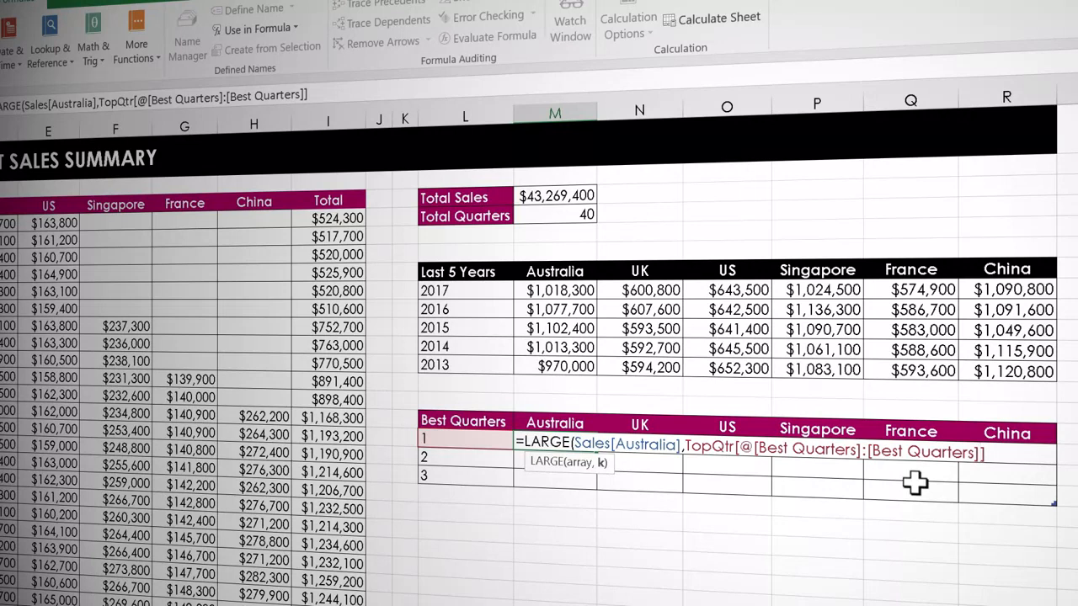
{"action": "key", "text": "Return"}
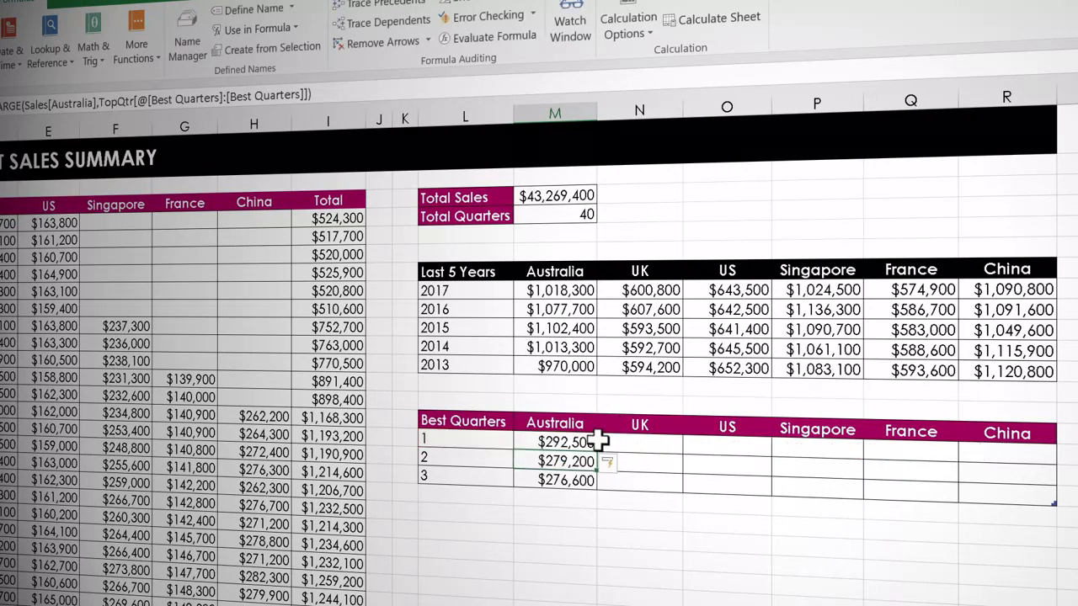
Step: Fill the Best Quarters table's LARGE formulas from the Australia column across to China, and review the formula in France's rank 3 cell
{"action": "mouse_move", "coordinate": [584, 440]}
{"action": "left_mouse_down"}
{"action": "mouse_move", "coordinate": [585, 486]}
{"action": "mouse_move", "coordinate": [1058, 502]}
{"action": "left_mouse_up"}
{"action": "left_click", "coordinate": [935, 495]}
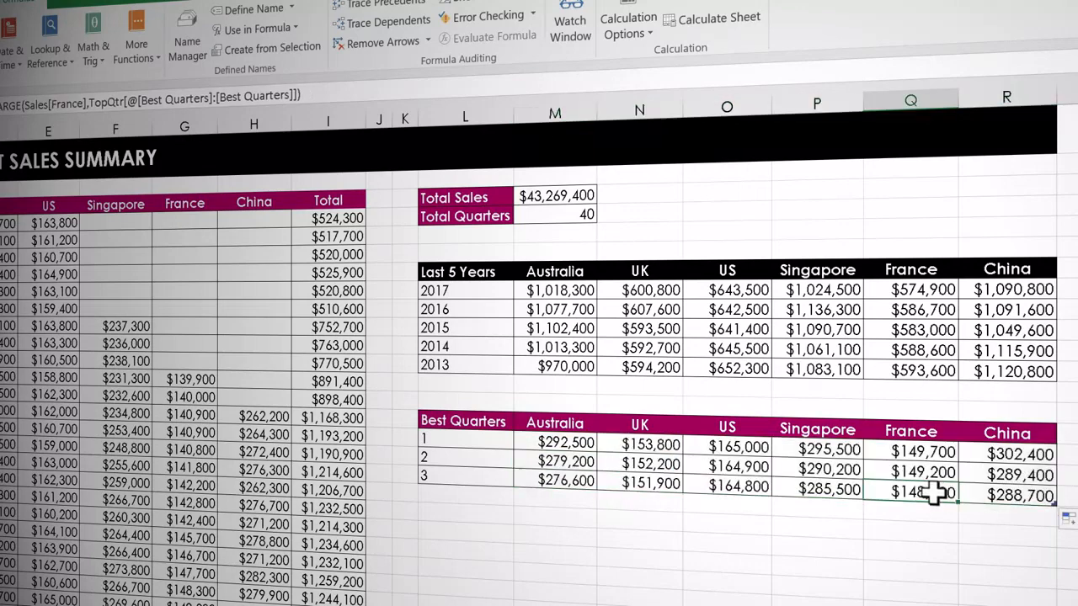
{"action": "double_click", "coordinate": [935, 495]}
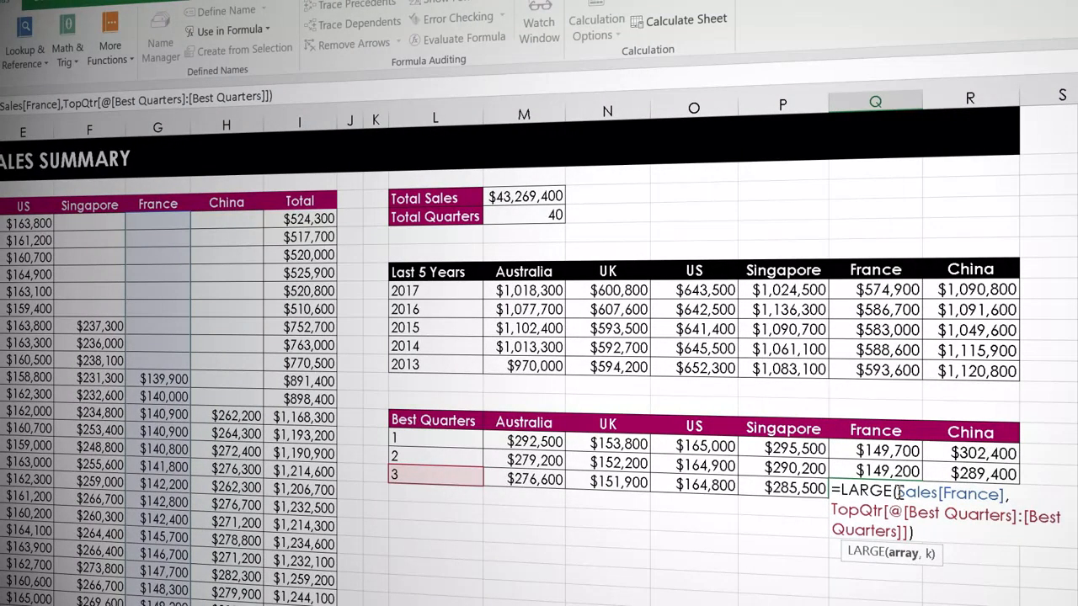
{"action": "key", "text": "Return"}
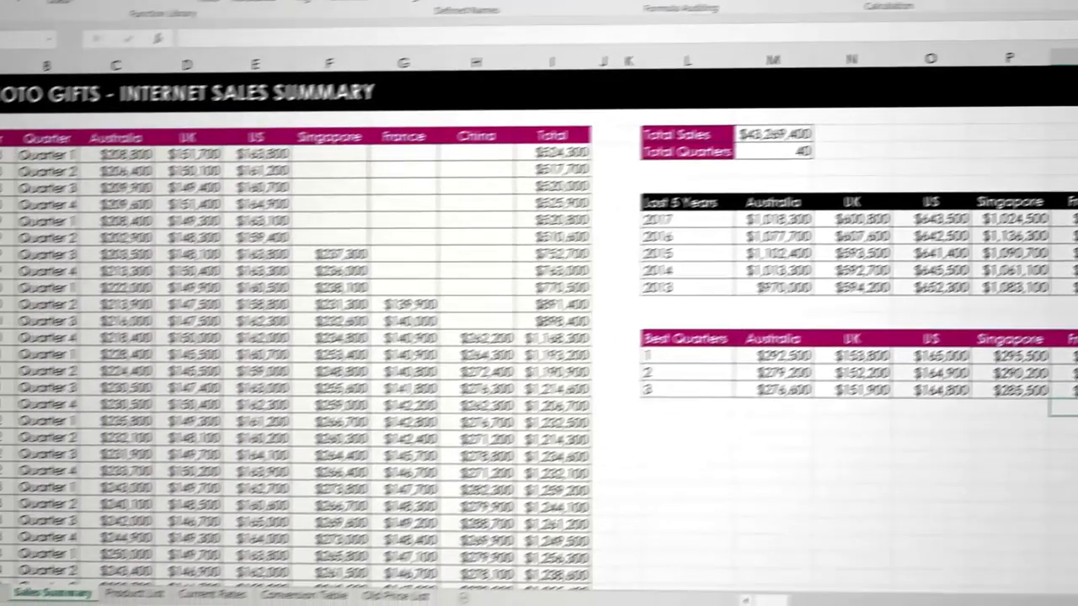
Step: Extend the Sales table with a 2018 Quarter 1 row by filling A43:H43 down to row 44, and check the summary tables
{"action": "scroll", "coordinate": [539, 313], "scroll_direction": "down", "scroll_amount": 4}
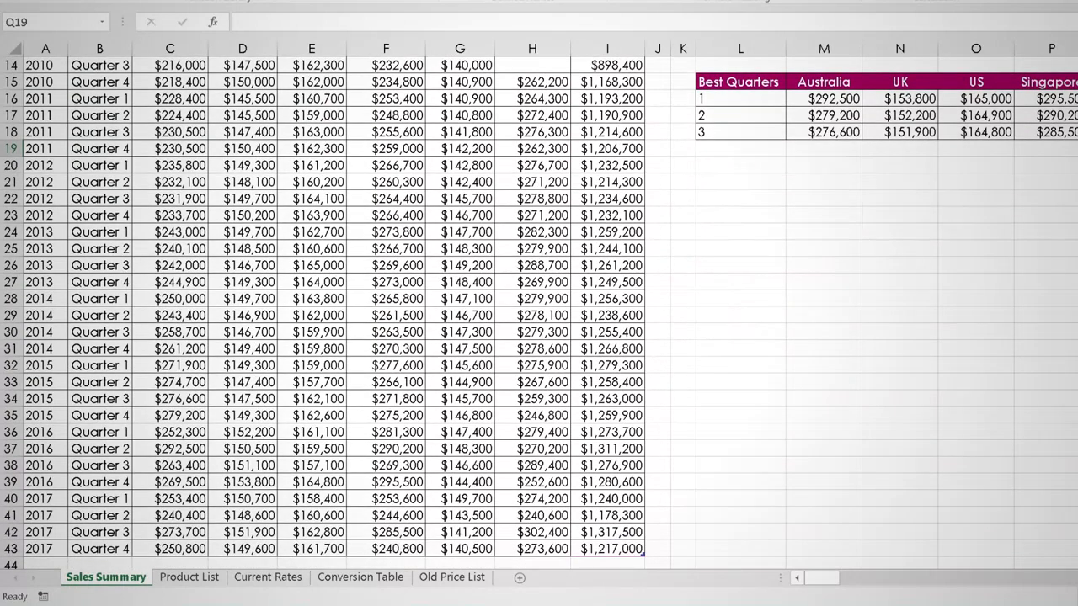
{"action": "scroll", "coordinate": [539, 312], "scroll_direction": "down", "scroll_amount": 2}
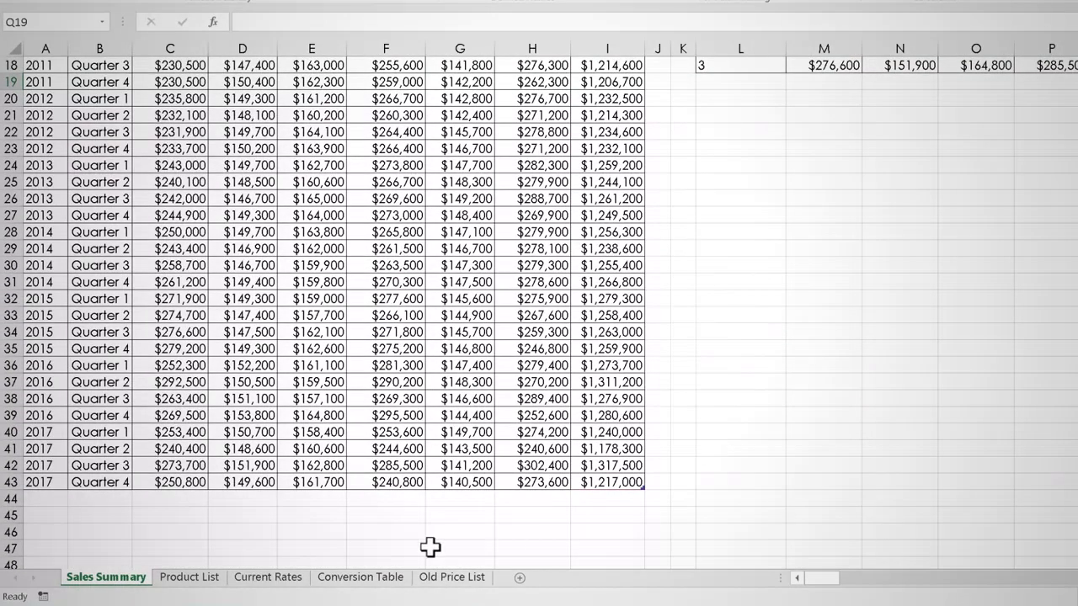
{"action": "left_click_drag", "start_coordinate": [50, 481], "coordinate": [253, 464]}
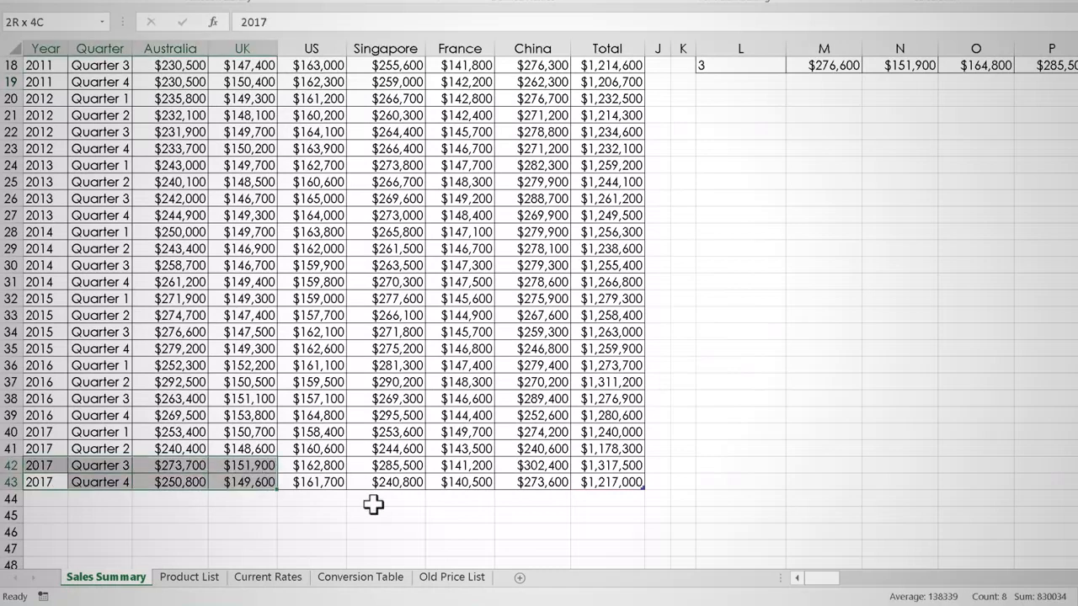
{"action": "left_click_drag", "start_coordinate": [373, 503], "coordinate": [577, 509]}
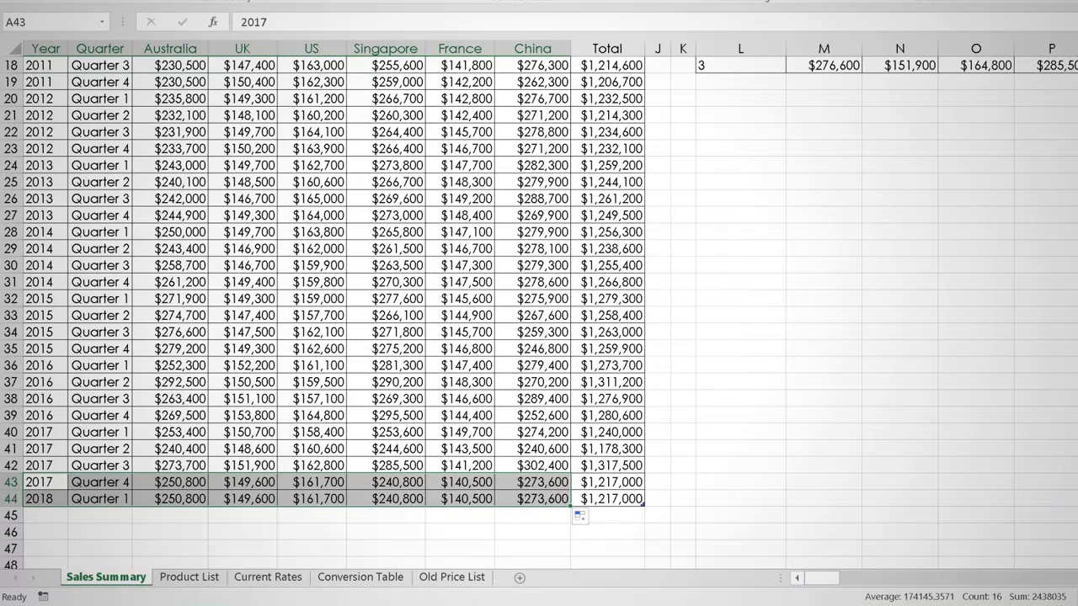
{"action": "scroll", "coordinate": [539, 311], "scroll_direction": "up", "scroll_amount": 6}
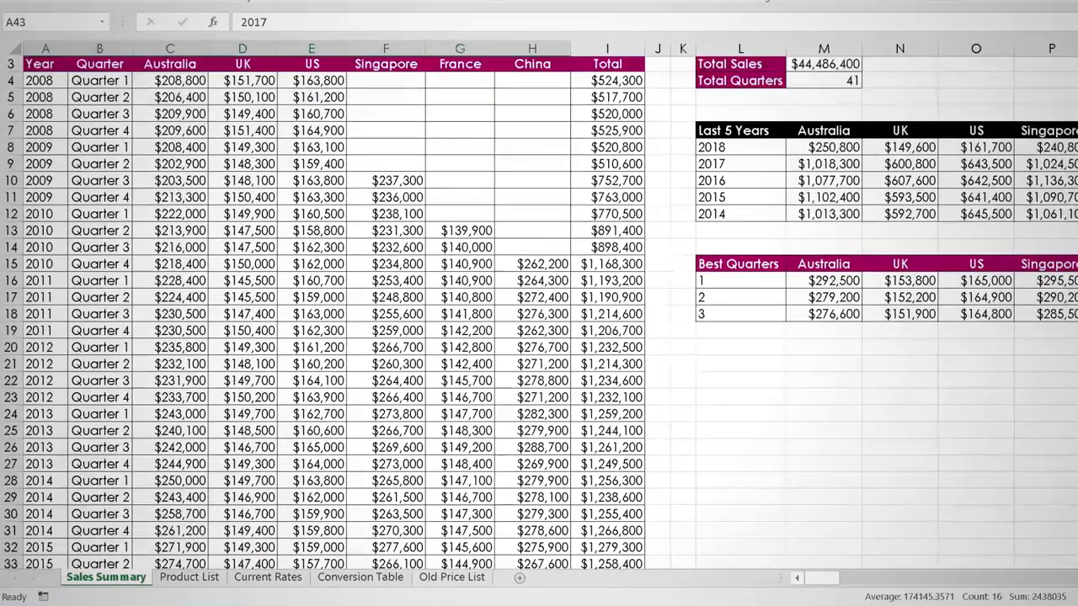